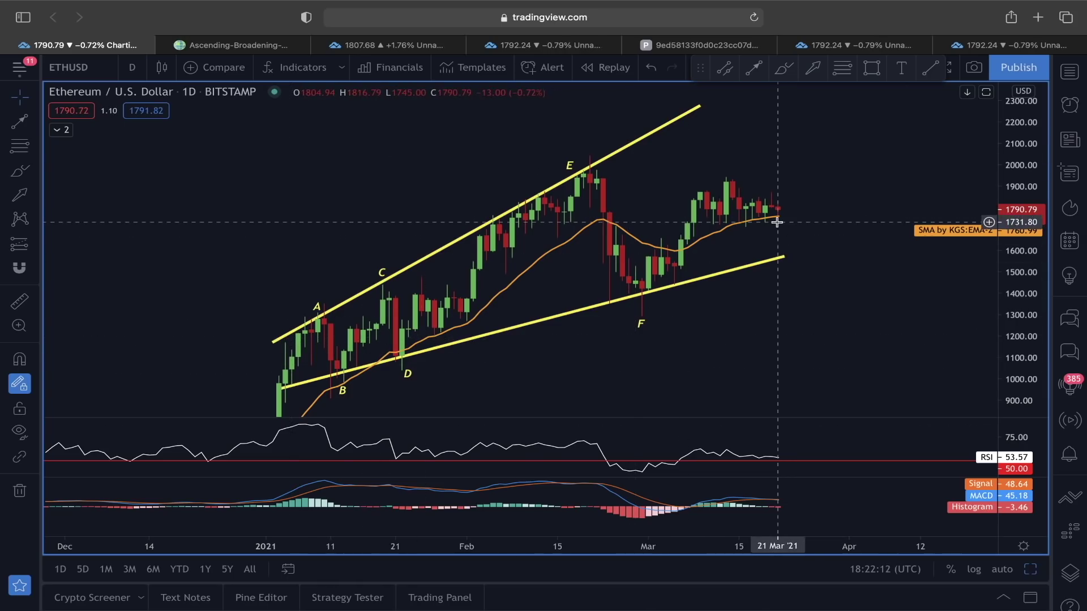
Step: Switch to the 'Ascending-Broadening' tab showing the excellenceassured.com broadening wedge diagram
{"action": "left_click", "coordinate": [235, 45]}
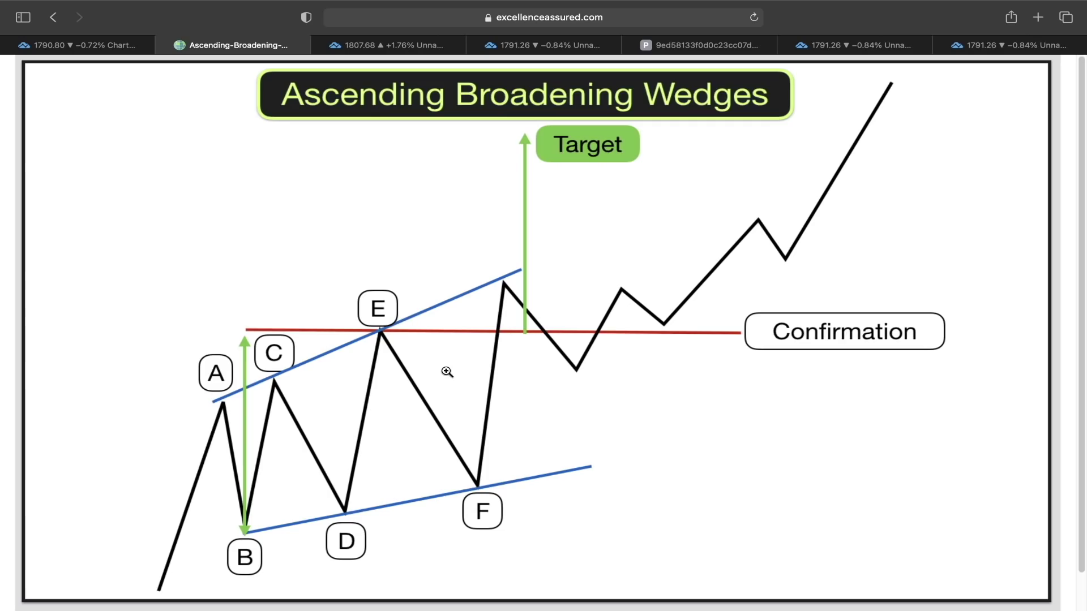
Step: Return to the first tab's TradingView ETHUSD daily chart with the A–F broadening wedge
{"action": "left_click", "coordinate": [105, 45]}
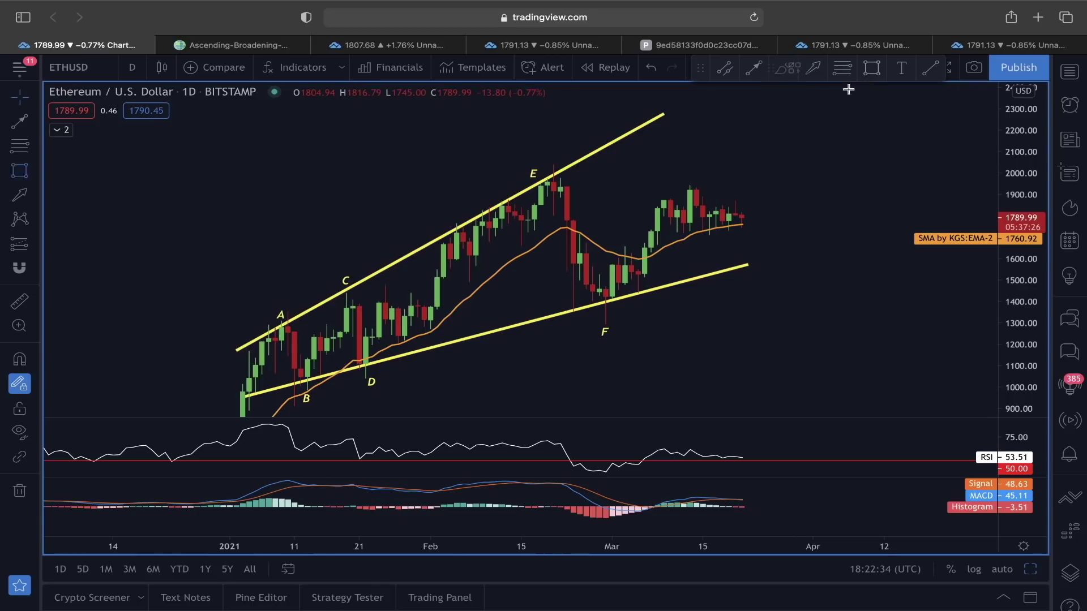
{"action": "left_click", "coordinate": [871, 68]}
{"action": "left_click", "coordinate": [655, 174]}
{"action": "left_click", "coordinate": [755, 250]}
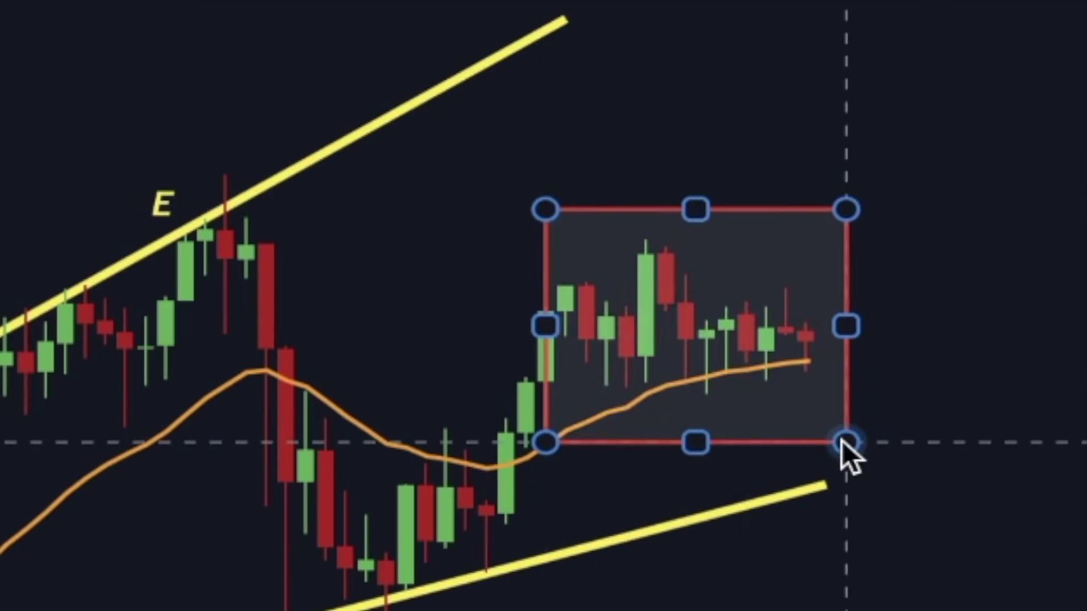
{"action": "key", "text": "Delete"}
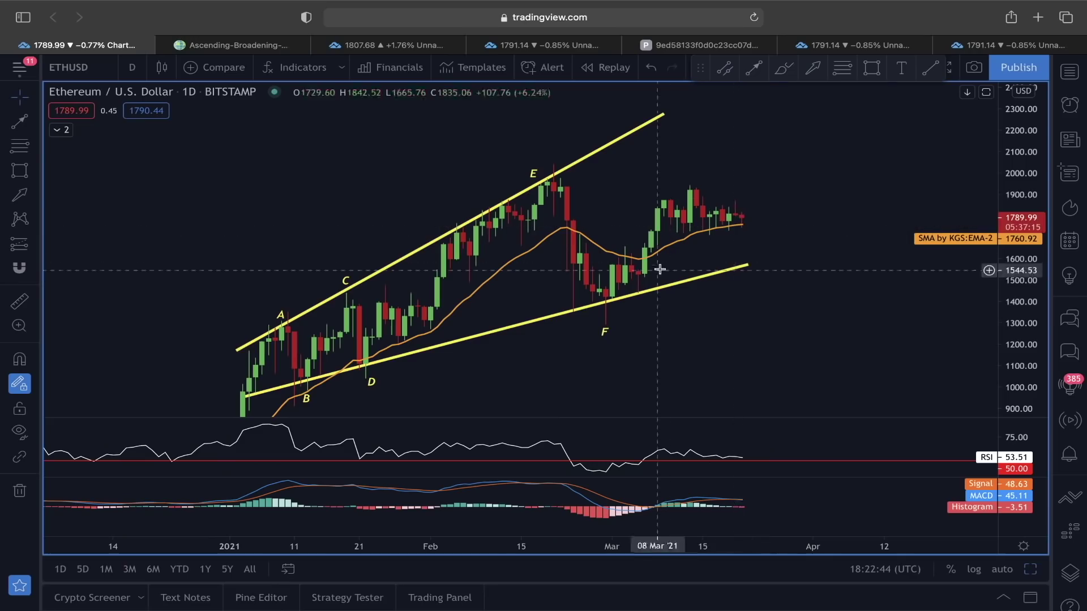
{"action": "mouse_move", "coordinate": [773, 259]}
{"action": "left_mouse_down"}
{"action": "mouse_move", "coordinate": [742, 224]}
{"action": "mouse_move", "coordinate": [731, 233]}
{"action": "left_mouse_up"}
Step: Draw arrows at the recent candles, the moving average and lower wedge-line touches near D and B
{"action": "left_click_drag", "start_coordinate": [709, 268], "coordinate": [702, 239]}
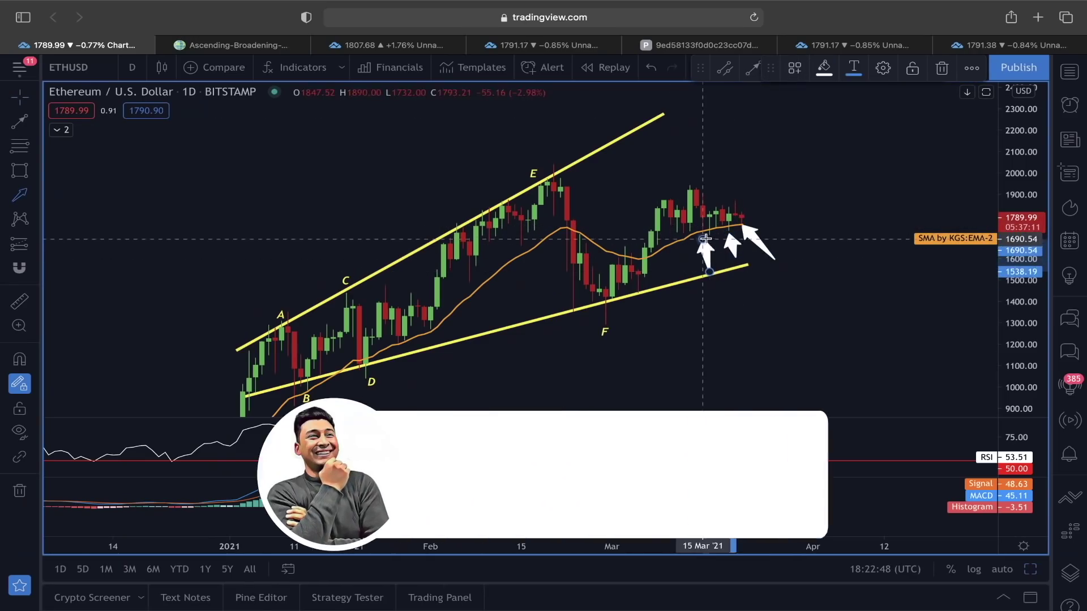
{"action": "mouse_move", "coordinate": [729, 266]}
{"action": "left_mouse_down"}
{"action": "mouse_move", "coordinate": [722, 238]}
{"action": "mouse_move", "coordinate": [734, 226]}
{"action": "mouse_move", "coordinate": [858, 167]}
{"action": "left_mouse_up"}
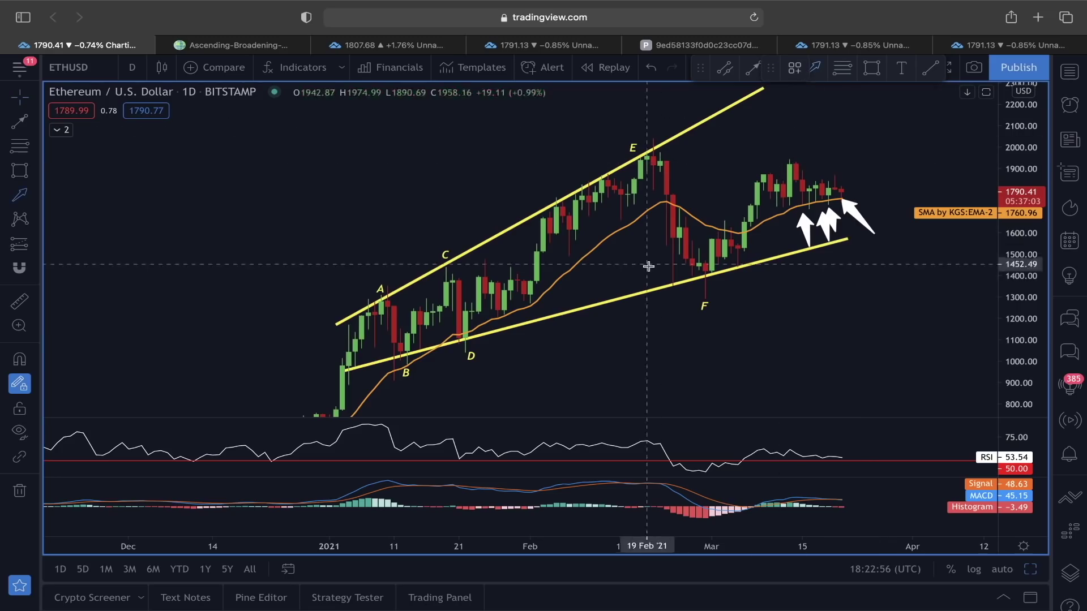
{"action": "left_click_drag", "start_coordinate": [551, 334], "coordinate": [537, 311]}
{"action": "left_click_drag", "start_coordinate": [524, 351], "coordinate": [505, 322]}
{"action": "left_click_drag", "start_coordinate": [491, 357], "coordinate": [473, 339]}
{"action": "left_click_drag", "start_coordinate": [440, 377], "coordinate": [415, 361]}
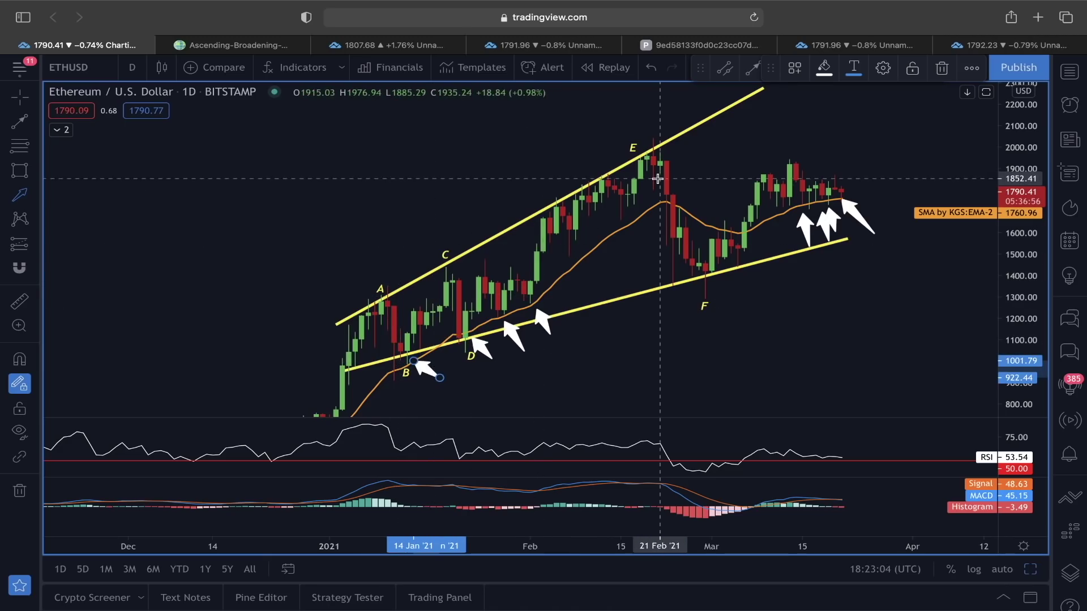
Step: Scroll back and arrow three December moving-average pullbacks and the early-November bounce
{"action": "scroll", "coordinate": [502, 313], "scroll_direction": "left", "scroll_amount": 5}
{"action": "left_click_drag", "start_coordinate": [459, 343], "coordinate": [436, 315]}
{"action": "left_click_drag", "start_coordinate": [388, 350], "coordinate": [364, 318]}
{"action": "left_click_drag", "start_coordinate": [285, 362], "coordinate": [253, 328]}
{"action": "left_click_drag", "start_coordinate": [115, 387], "coordinate": [97, 343]}
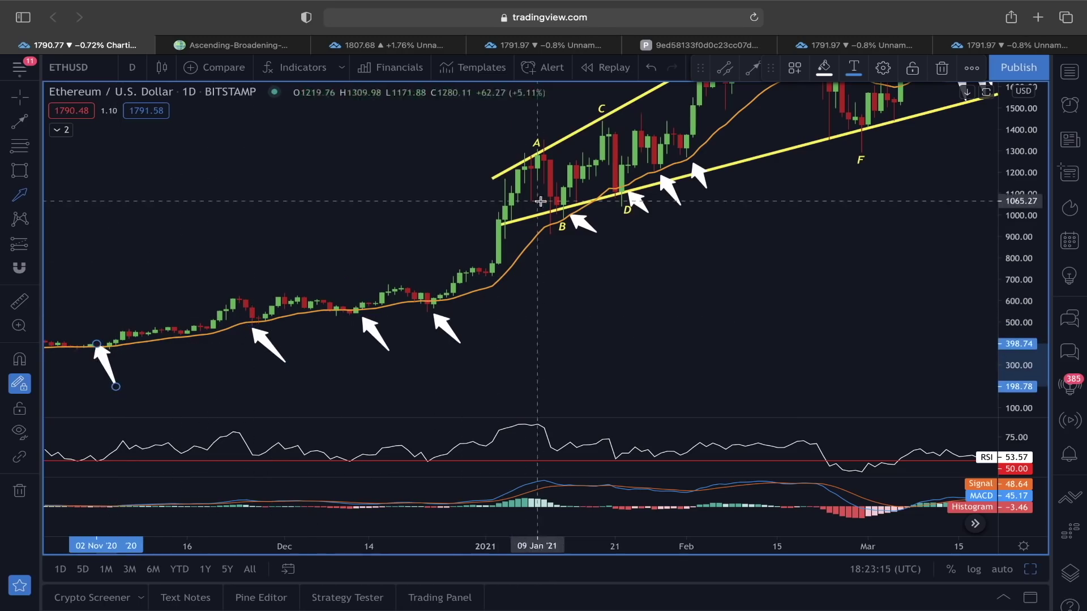
{"action": "scroll", "coordinate": [855, 304], "scroll_direction": "right", "scroll_amount": 5}
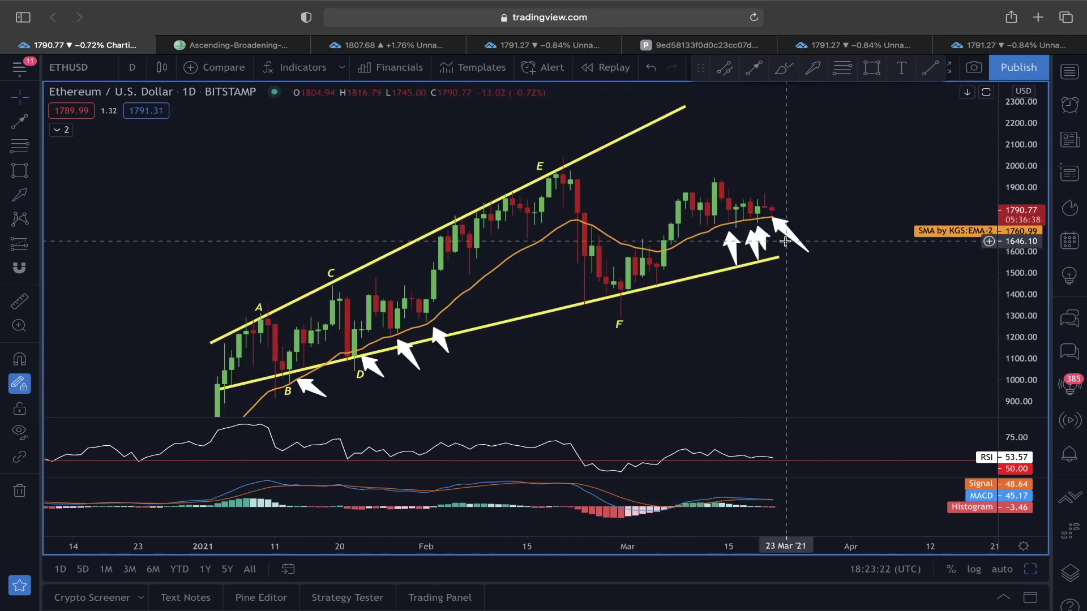
{"action": "scroll", "coordinate": [684, 217], "scroll_direction": "up", "scroll_amount": 2}
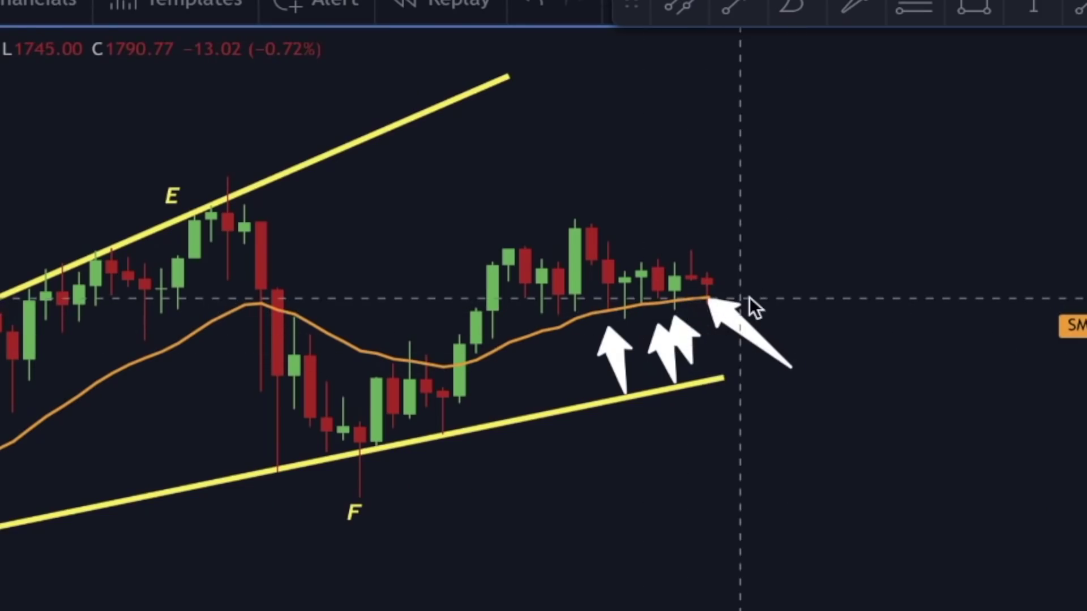
{"action": "left_click", "coordinate": [799, 8]}
Step: Sketch and delete a rising freehand projection, then anchor a channel from early January to 04 Mar
{"action": "mouse_move", "coordinate": [712, 291]}
{"action": "left_mouse_down"}
{"action": "mouse_move", "coordinate": [745, 254]}
{"action": "mouse_move", "coordinate": [914, 154]}
{"action": "mouse_move", "coordinate": [989, 127]}
{"action": "mouse_move", "coordinate": [1014, 53]}
{"action": "left_mouse_up"}
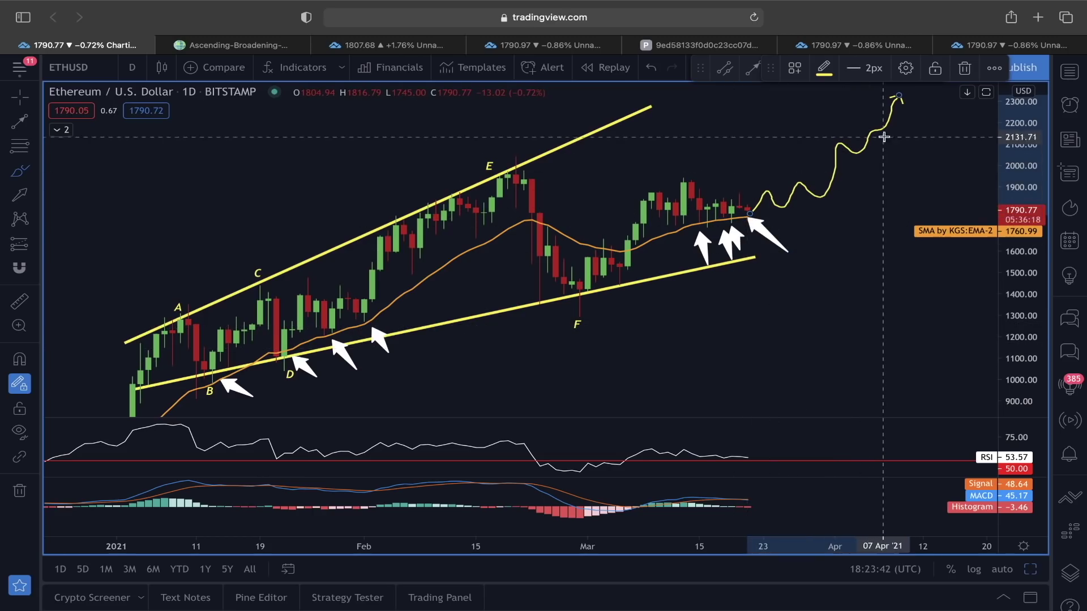
{"action": "key", "text": "Delete"}
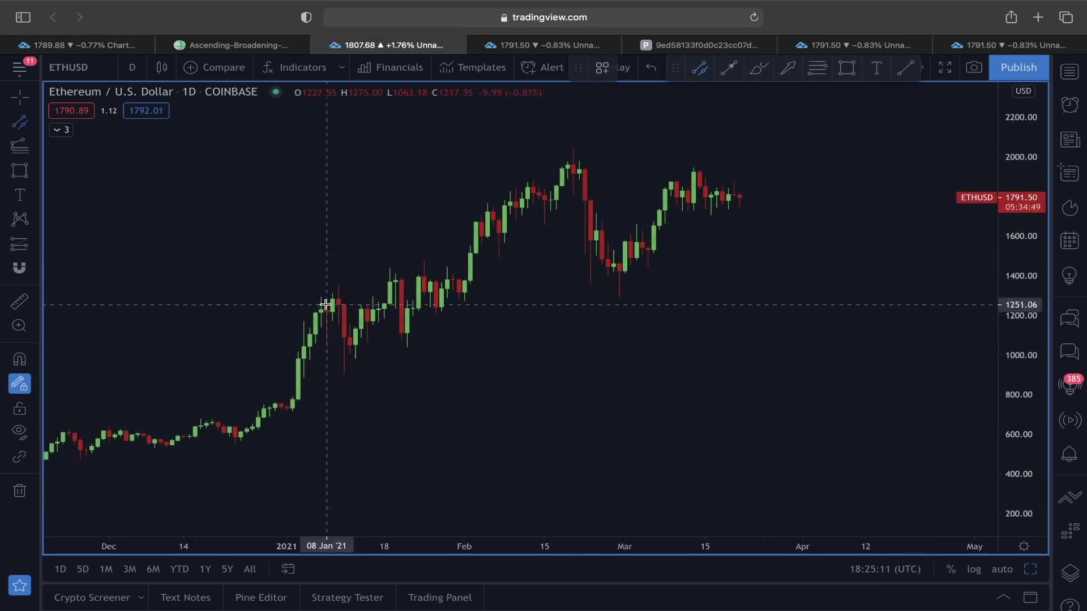
{"action": "left_click", "coordinate": [327, 304]}
{"action": "left_click", "coordinate": [648, 107]}
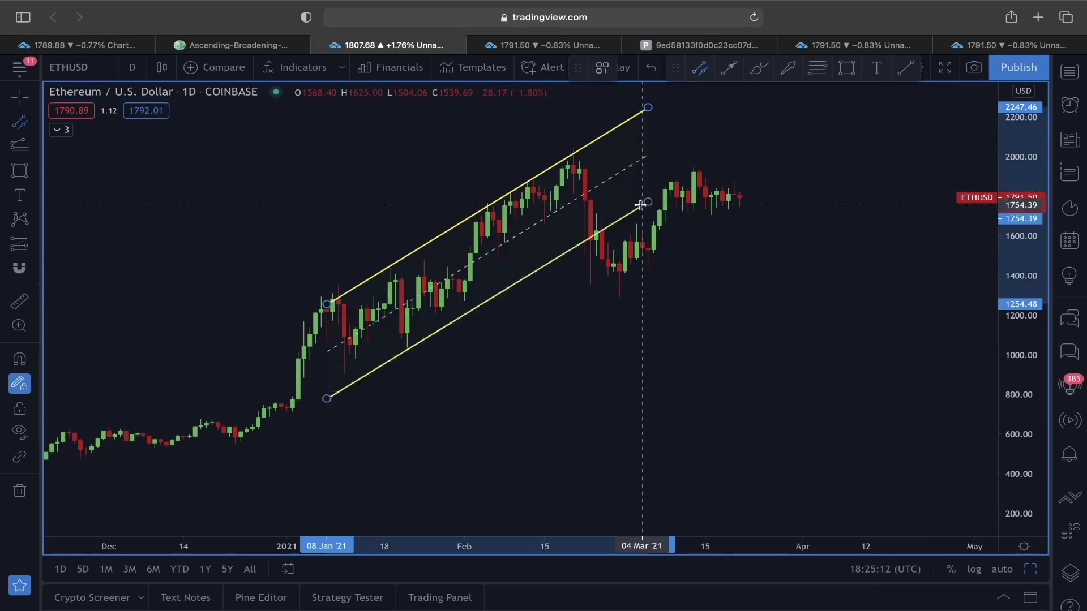
Step: Fit the first channel's width, extending it to late March and moving its start to 31 Dec
{"action": "left_click", "coordinate": [638, 189]}
{"action": "left_click_drag", "start_coordinate": [648, 184], "coordinate": [728, 129]}
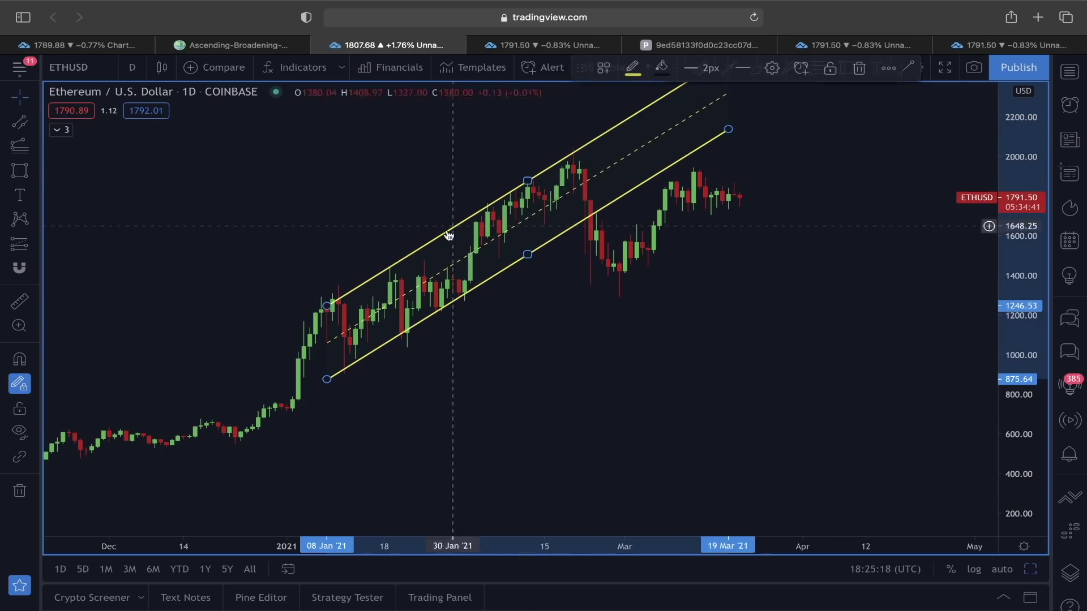
{"action": "left_click_drag", "start_coordinate": [327, 304], "coordinate": [281, 322]}
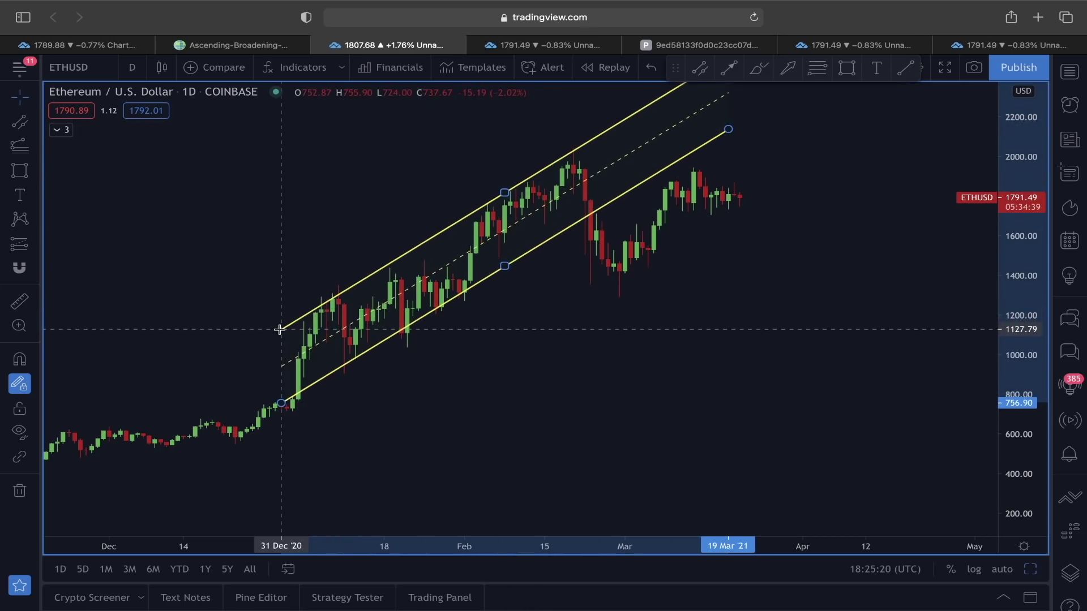
{"action": "scroll", "coordinate": [510, 277], "scroll_direction": "right", "scroll_amount": 3}
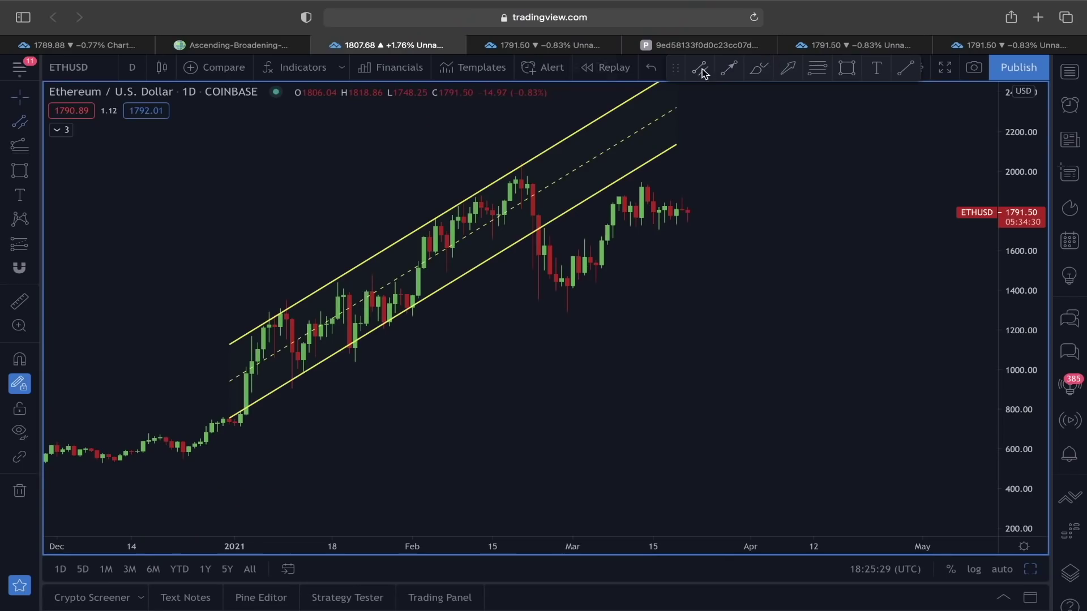
Step: Draw a second parallel channel from the late-February low, widen it and extend it toward April
{"action": "left_click", "coordinate": [700, 68]}
{"action": "left_click", "coordinate": [540, 242]}
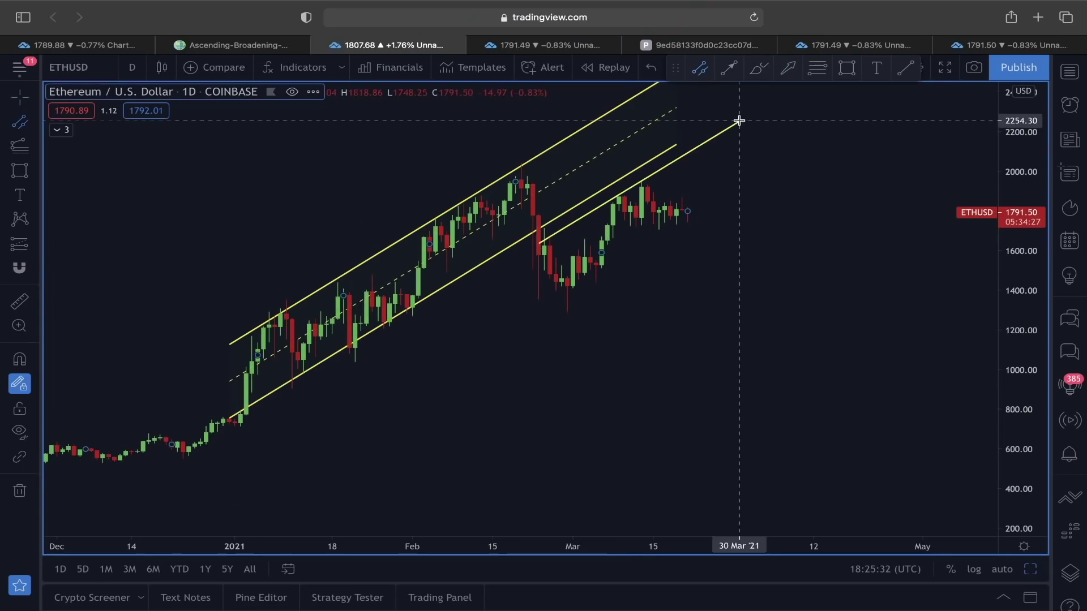
{"action": "left_click", "coordinate": [751, 112]}
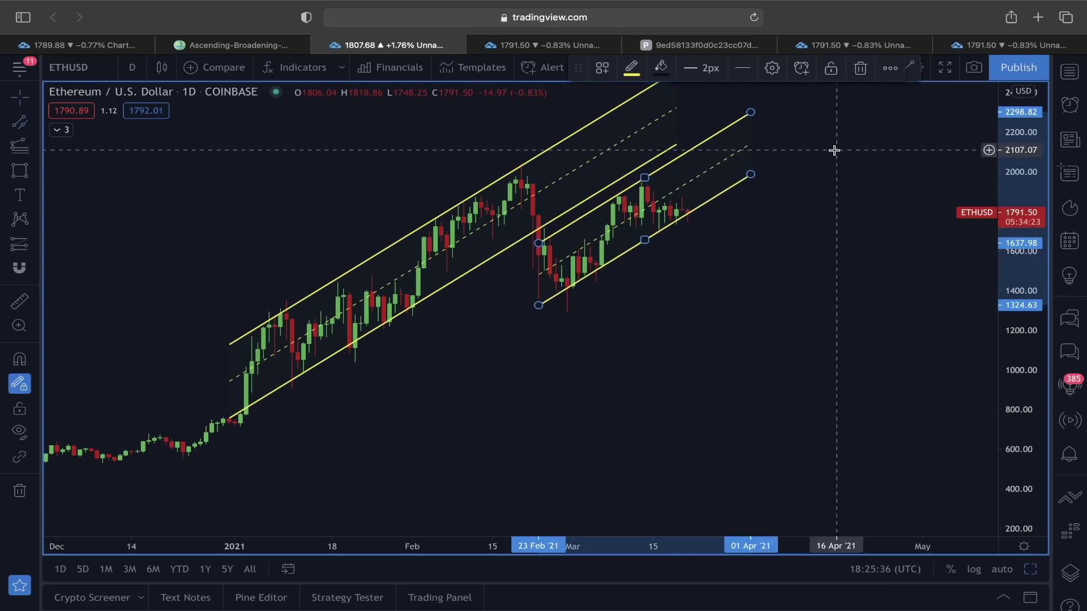
{"action": "scroll", "coordinate": [827, 153], "scroll_direction": "up", "scroll_amount": 2}
{"action": "left_click_drag", "start_coordinate": [827, 152], "coordinate": [817, 270]}
{"action": "left_click_drag", "start_coordinate": [756, 182], "coordinate": [848, 140]}
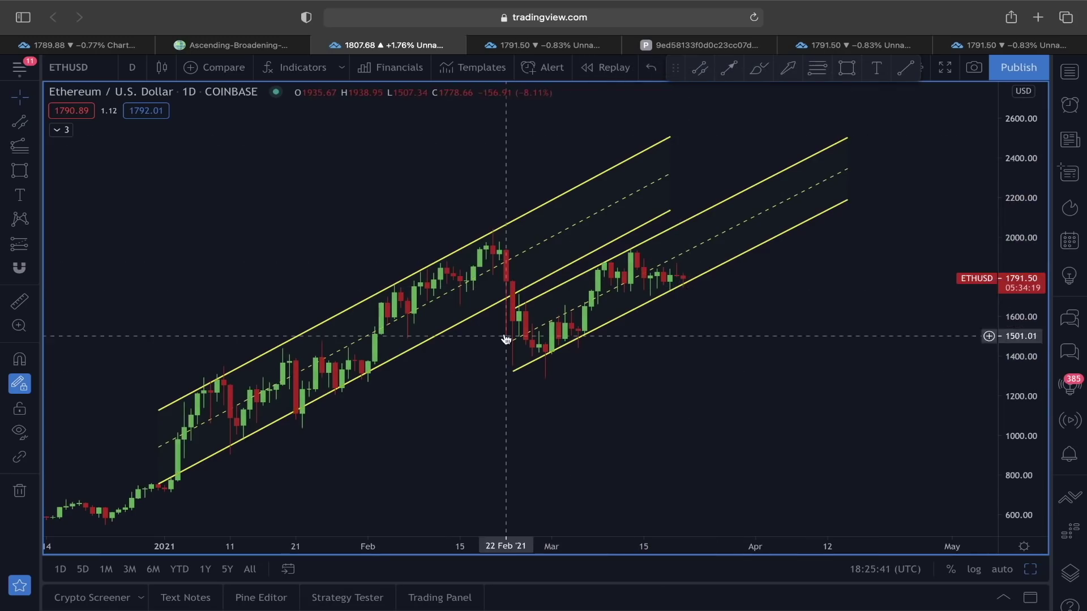
Step: Add three arrow lines pointing at the second channel's lower-line touches, including the early-March low
{"action": "left_click", "coordinate": [726, 67]}
{"action": "left_click", "coordinate": [703, 329]}
{"action": "left_click", "coordinate": [690, 297]}
{"action": "left_click", "coordinate": [603, 376]}
{"action": "left_click", "coordinate": [585, 349]}
{"action": "left_click", "coordinate": [571, 384]}
{"action": "left_click", "coordinate": [552, 357]}
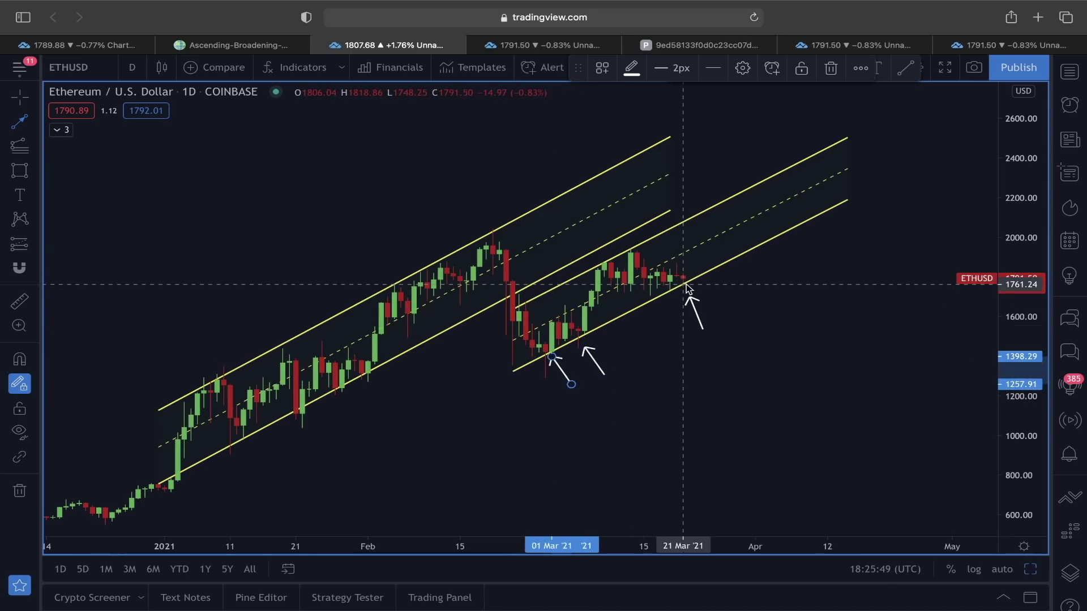
Step: On the Bitstamp wedge chart, box the area above recent candles and path up into it, then toward 1280
{"action": "left_click", "coordinate": [79, 45]}
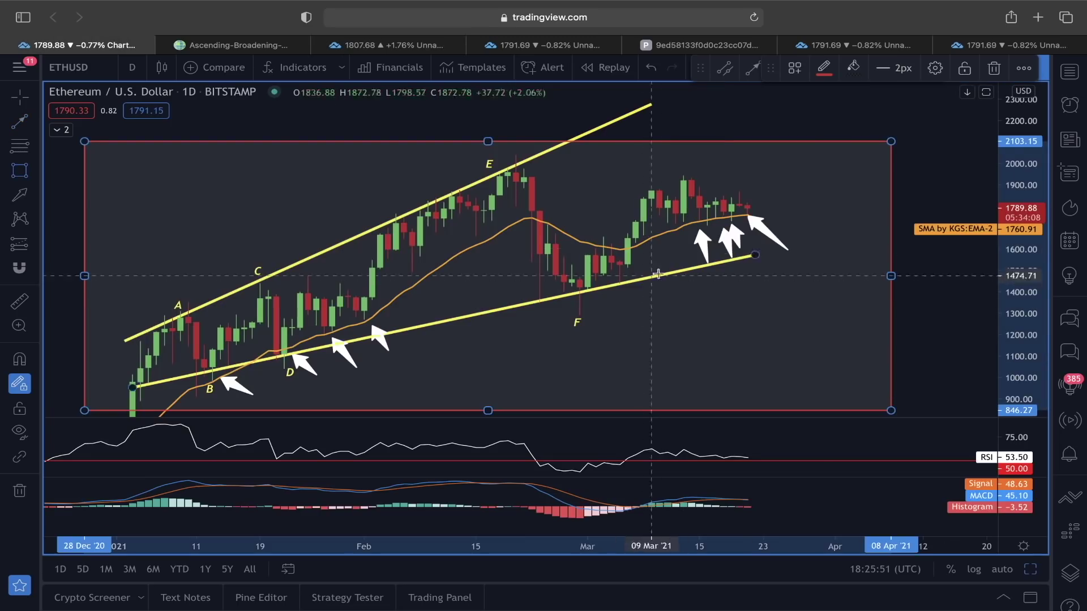
{"action": "left_click_drag", "start_coordinate": [768, 195], "coordinate": [812, 178]}
{"action": "left_click", "coordinate": [753, 69]}
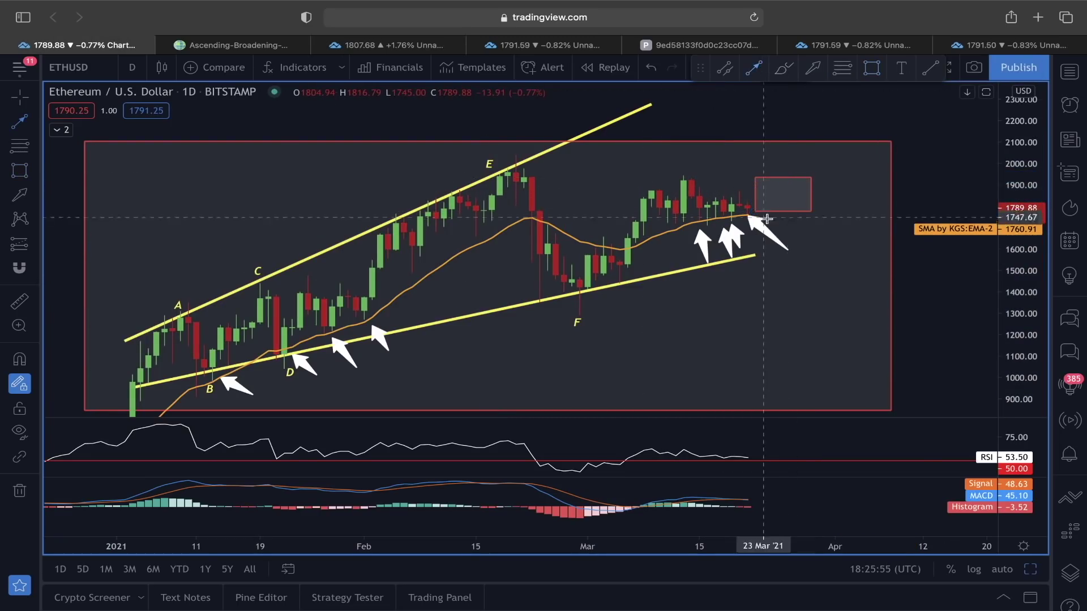
{"action": "mouse_move", "coordinate": [747, 218]}
{"action": "left_mouse_down"}
{"action": "mouse_move", "coordinate": [762, 196]}
{"action": "mouse_move", "coordinate": [787, 209]}
{"action": "left_mouse_up"}
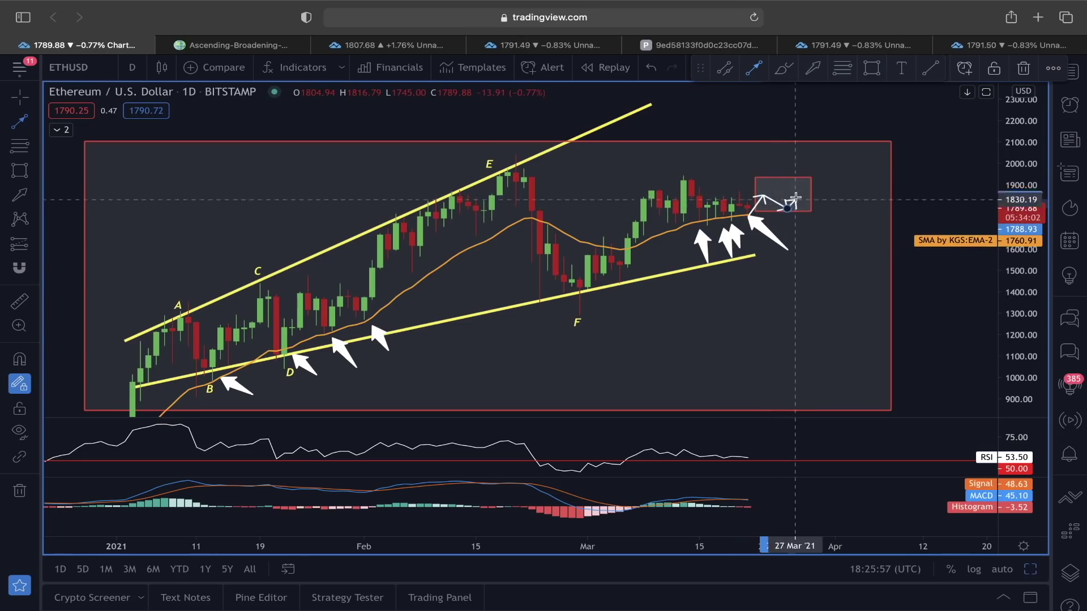
{"action": "left_click", "coordinate": [802, 183]}
{"action": "left_click", "coordinate": [828, 197]}
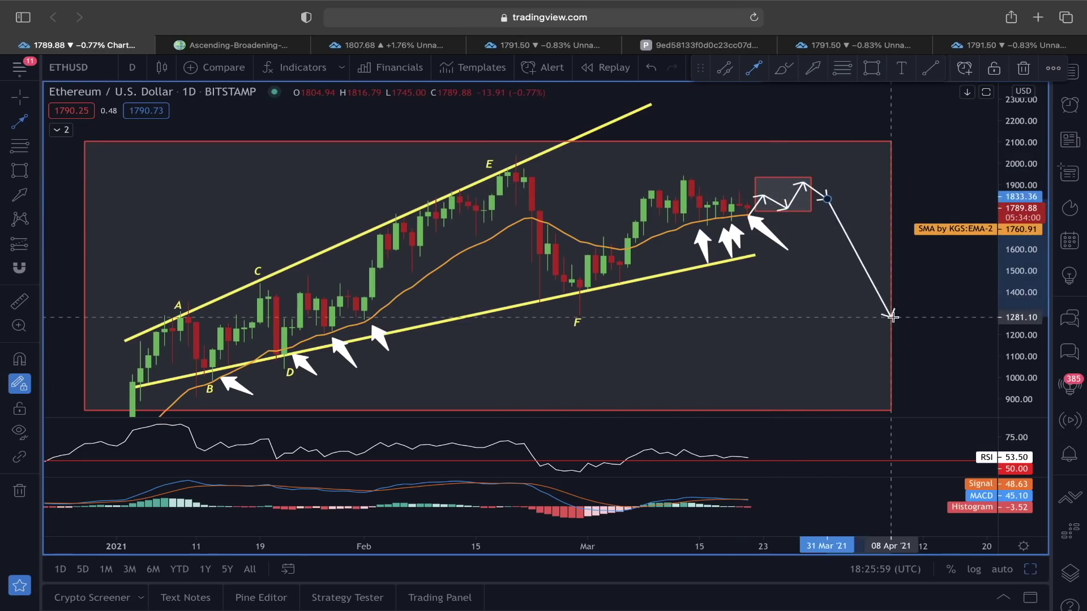
{"action": "key", "text": "Escape"}
{"action": "left_click", "coordinate": [390, 45]}
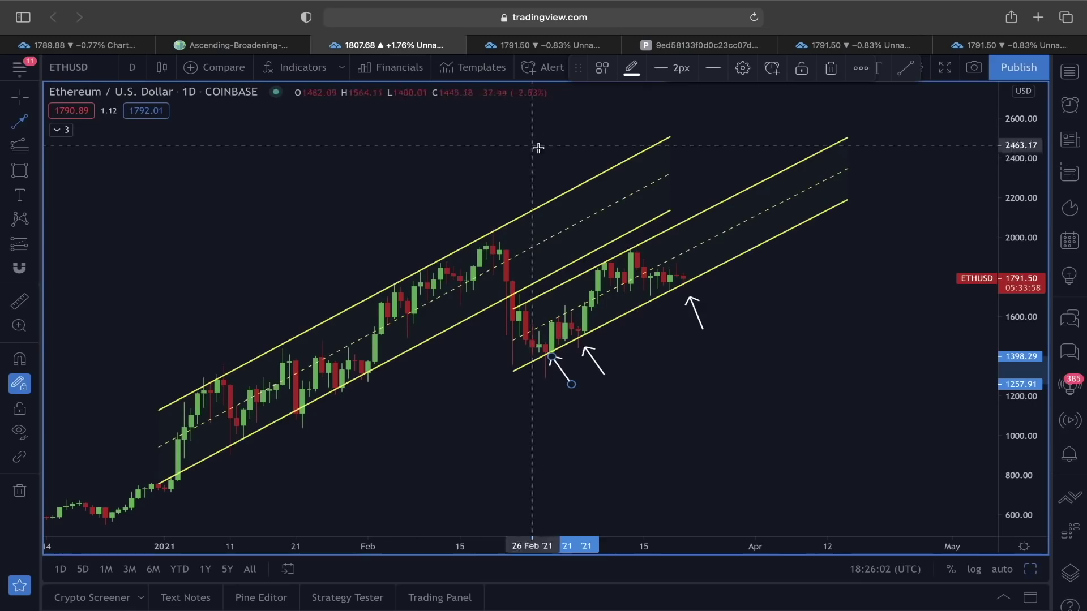
Step: Draw a small box at the latest channel touch and a larger box over recent candles
{"action": "left_click", "coordinate": [27, 171]}
{"action": "left_click_drag", "start_coordinate": [670, 279], "coordinate": [690, 290]}
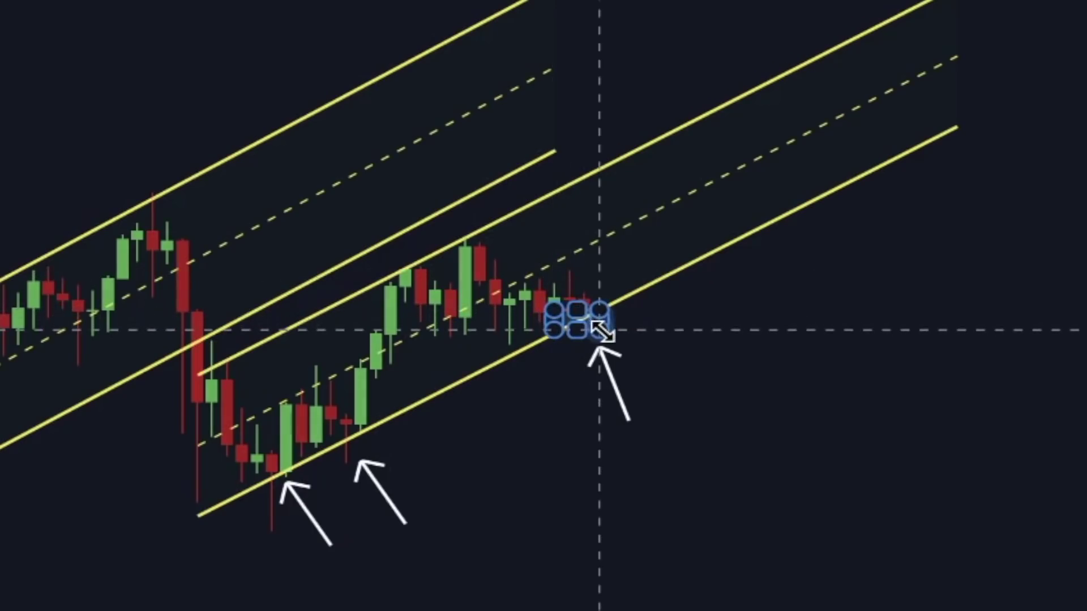
{"action": "left_click", "coordinate": [660, 335]}
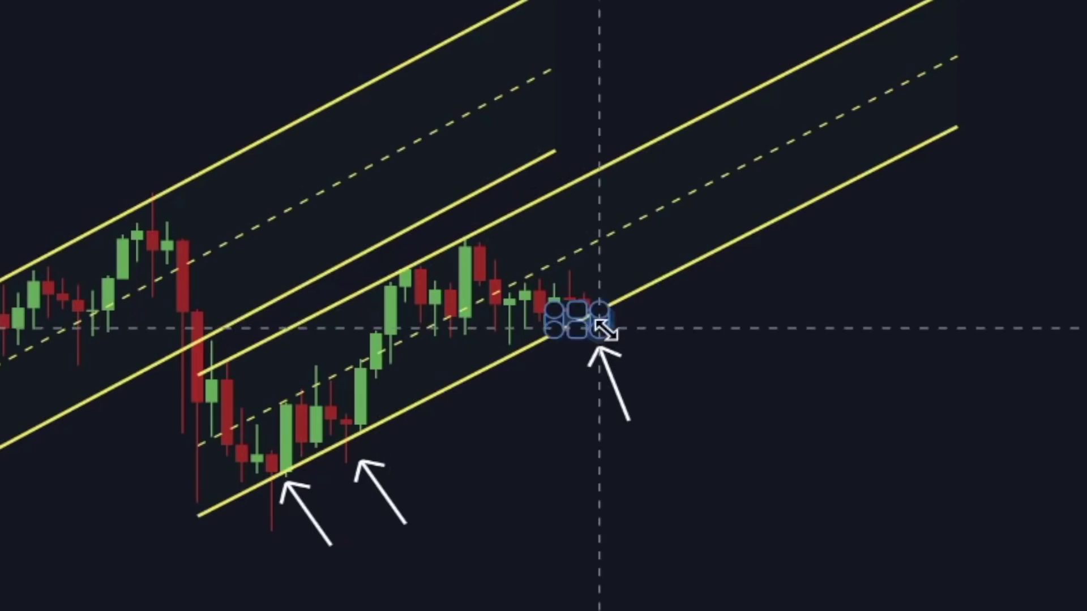
{"action": "left_click", "coordinate": [842, 72]}
{"action": "mouse_move", "coordinate": [598, 242]}
{"action": "left_mouse_down"}
{"action": "mouse_move", "coordinate": [651, 283]}
{"action": "mouse_move", "coordinate": [703, 301]}
{"action": "left_mouse_up"}
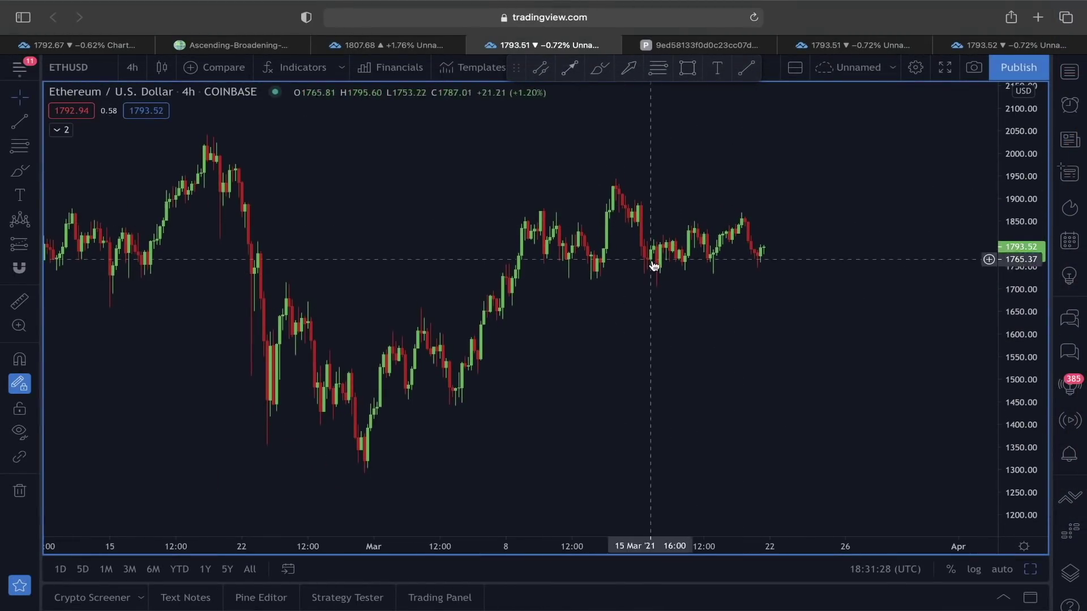
{"action": "scroll", "coordinate": [655, 260], "scroll_direction": "down", "scroll_amount": 2}
{"action": "left_click", "coordinate": [20, 219]}
{"action": "left_click", "coordinate": [492, 277]}
{"action": "left_click", "coordinate": [528, 207]}
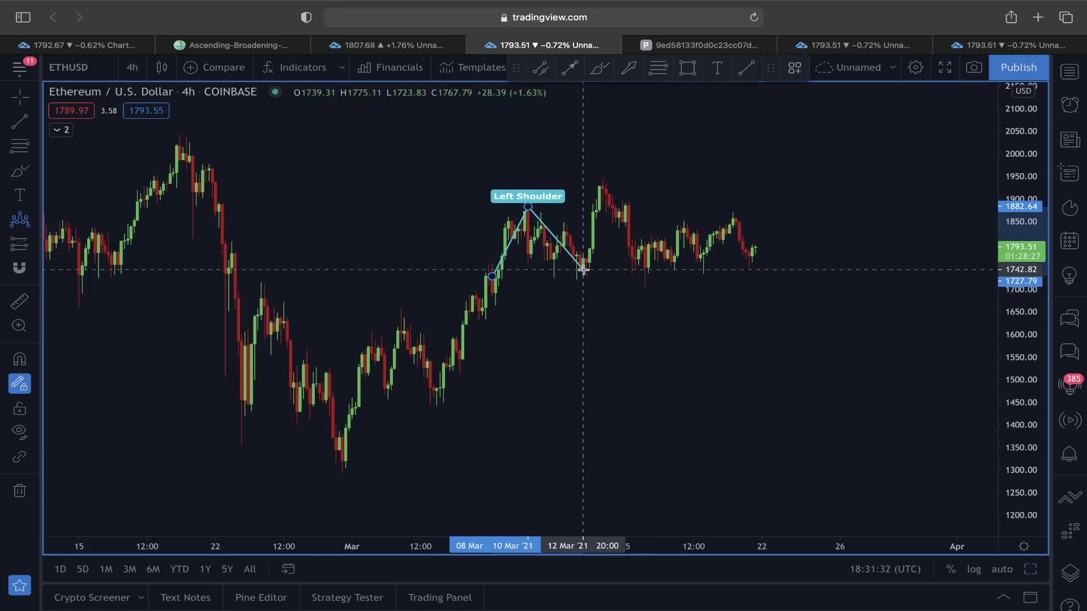
{"action": "left_click", "coordinate": [586, 270]}
{"action": "left_click", "coordinate": [599, 179]}
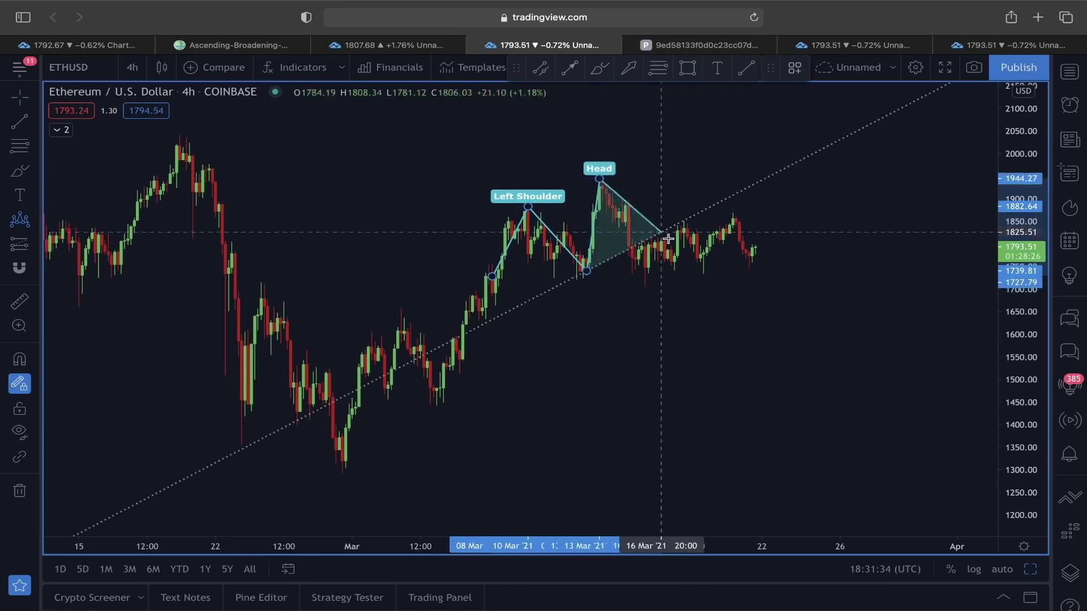
{"action": "left_click", "coordinate": [651, 270]}
{"action": "left_click", "coordinate": [681, 225]}
{"action": "left_click", "coordinate": [706, 273]}
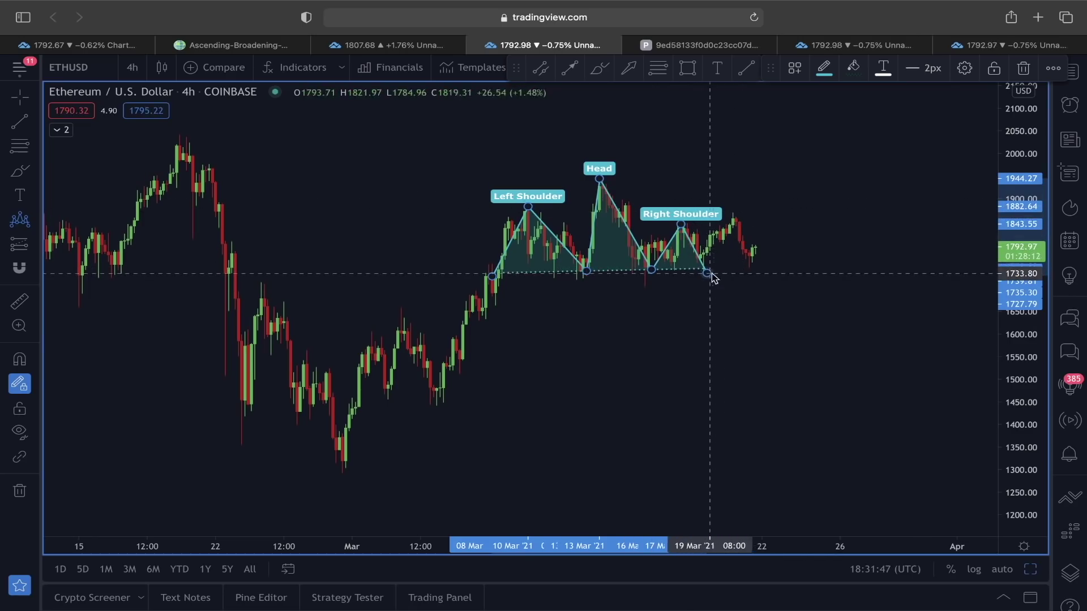
{"action": "key", "text": "Delete"}
{"action": "left_click", "coordinate": [12, 129]}
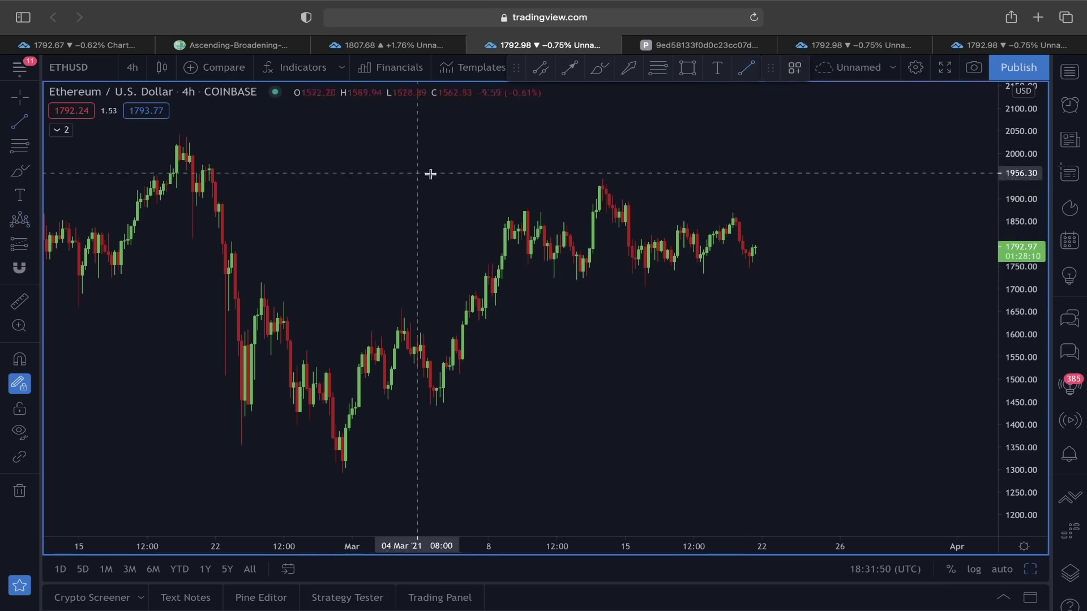
Step: Draw the diamond's left edges from the mid-March peak and low to its left point
{"action": "left_click", "coordinate": [603, 181]}
{"action": "left_click", "coordinate": [481, 228]}
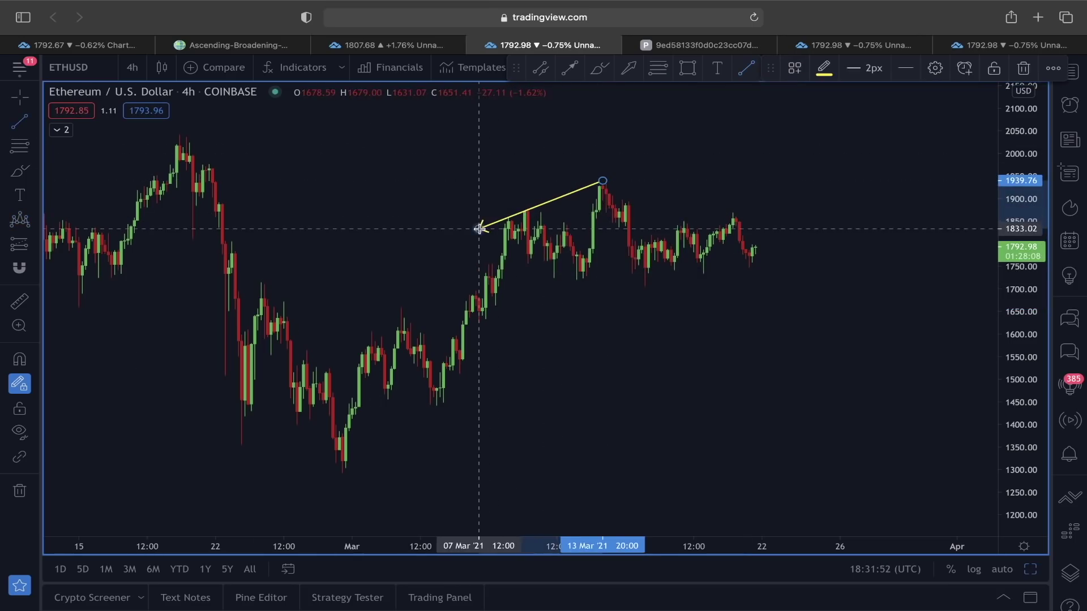
{"action": "left_click", "coordinate": [587, 277]}
{"action": "left_click", "coordinate": [487, 236]}
{"action": "left_click", "coordinate": [593, 277]}
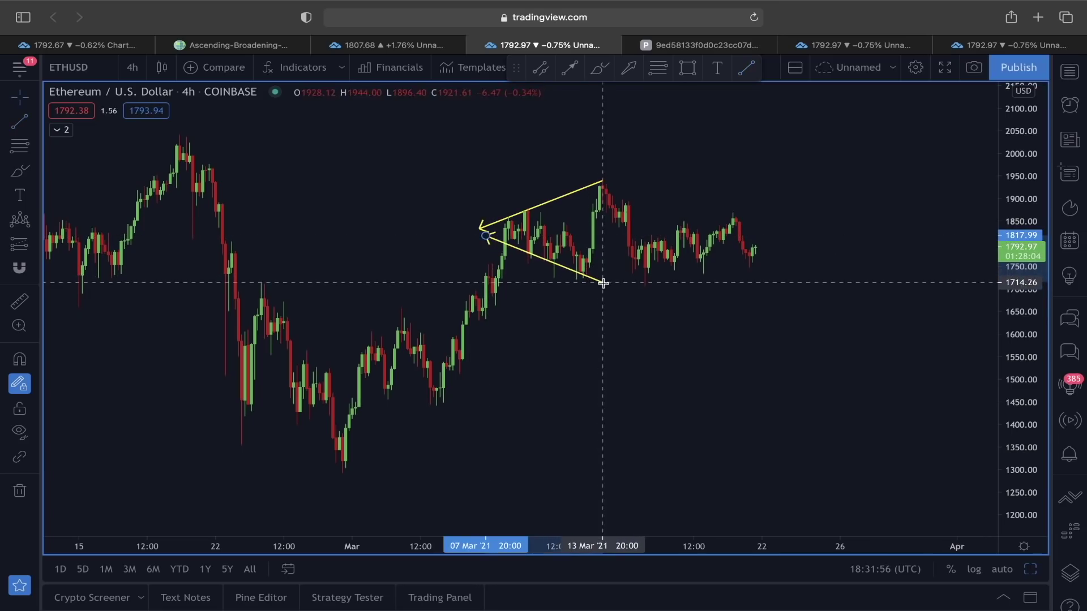
{"action": "left_click", "coordinate": [603, 282]}
Step: Draw the diamond's right-side arrows from the mid-March peak and bottom point past the latest candles
{"action": "left_click", "coordinate": [570, 71]}
{"action": "left_click", "coordinate": [602, 182]}
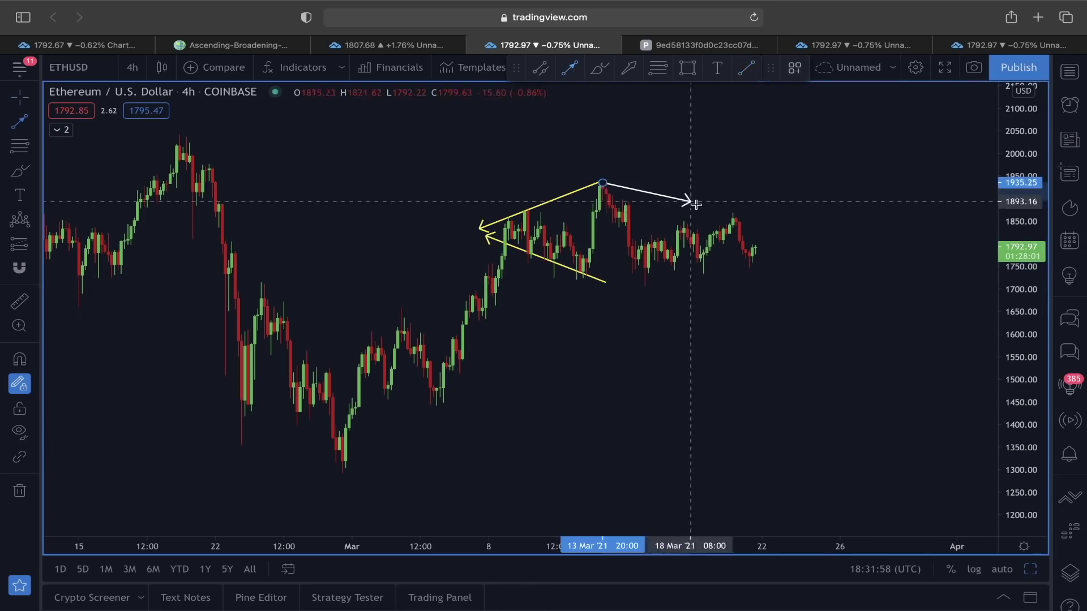
{"action": "key", "text": "Escape"}
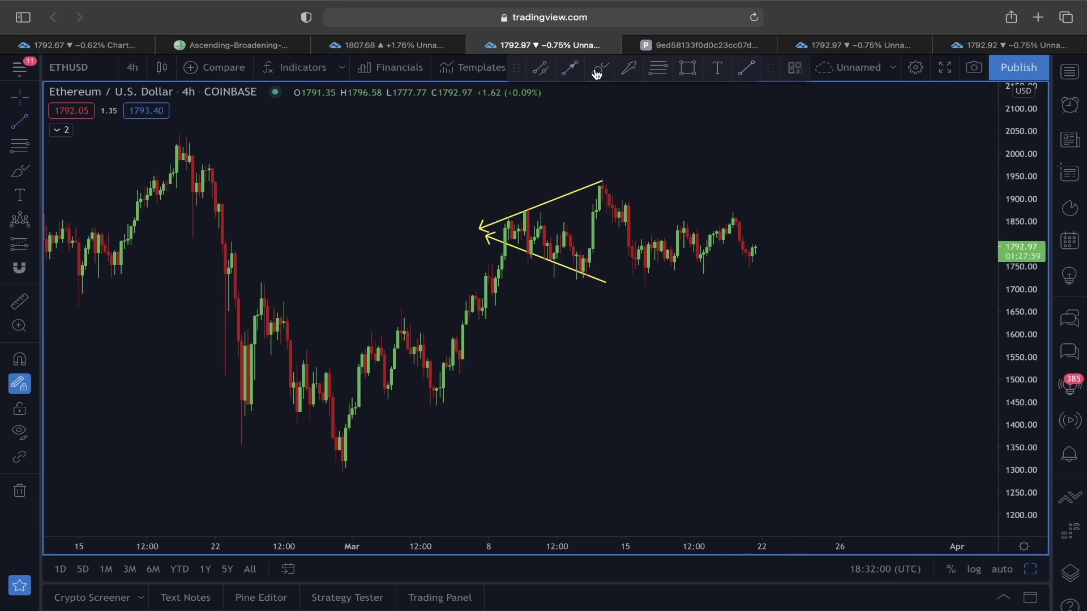
{"action": "left_click", "coordinate": [578, 69]}
{"action": "left_click", "coordinate": [602, 183]}
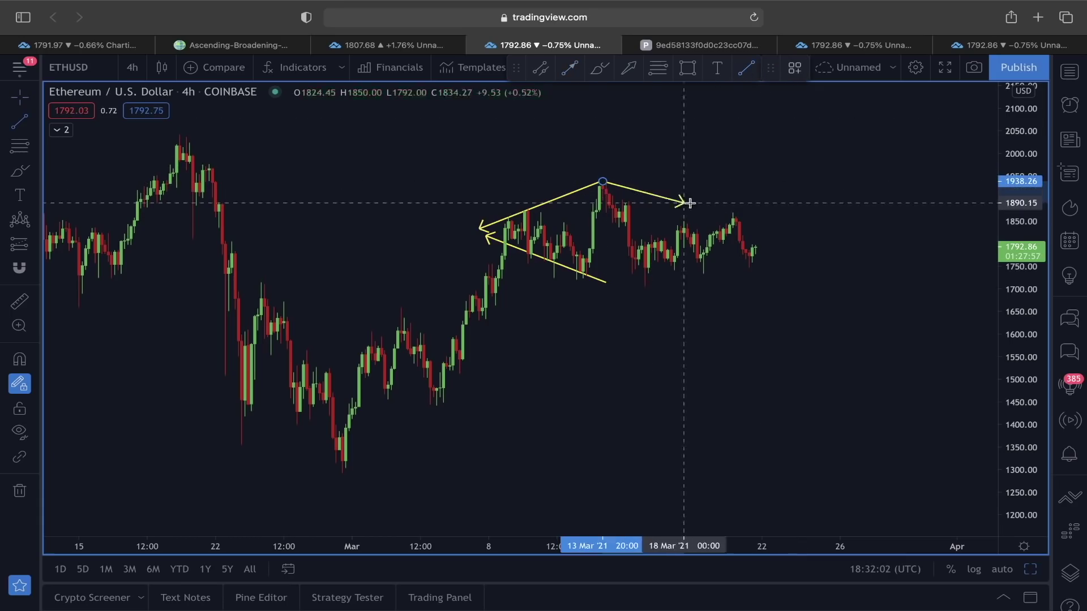
{"action": "left_click", "coordinate": [795, 227]}
{"action": "left_click", "coordinate": [608, 283]}
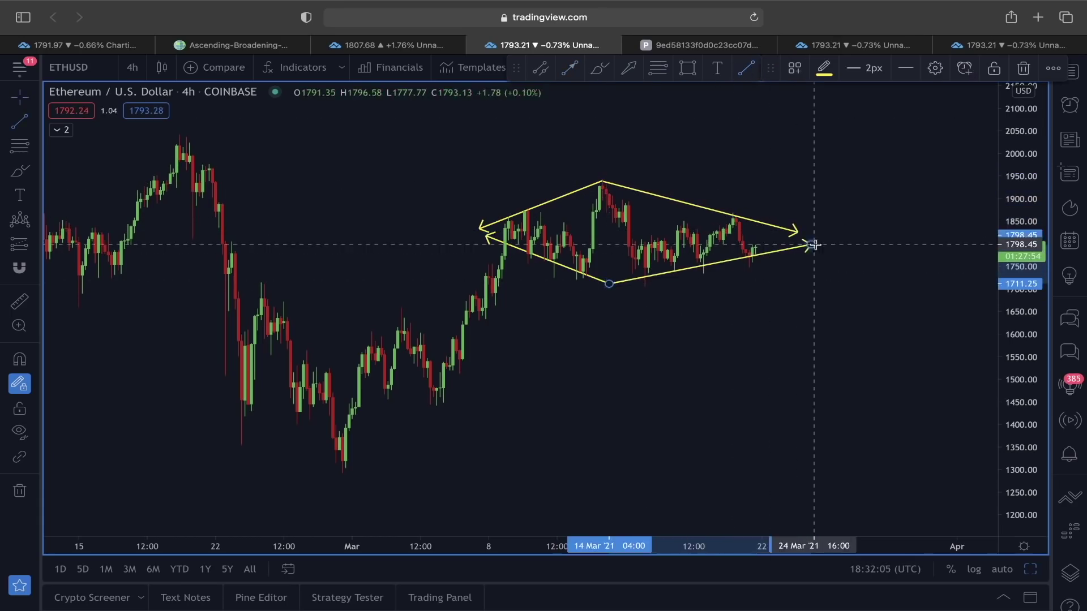
{"action": "left_click", "coordinate": [810, 245]}
{"action": "key", "text": "Escape"}
Step: Pan the chart to recentre the diamond and show more March candles
{"action": "scroll", "coordinate": [783, 215], "scroll_direction": "up", "scroll_amount": 3}
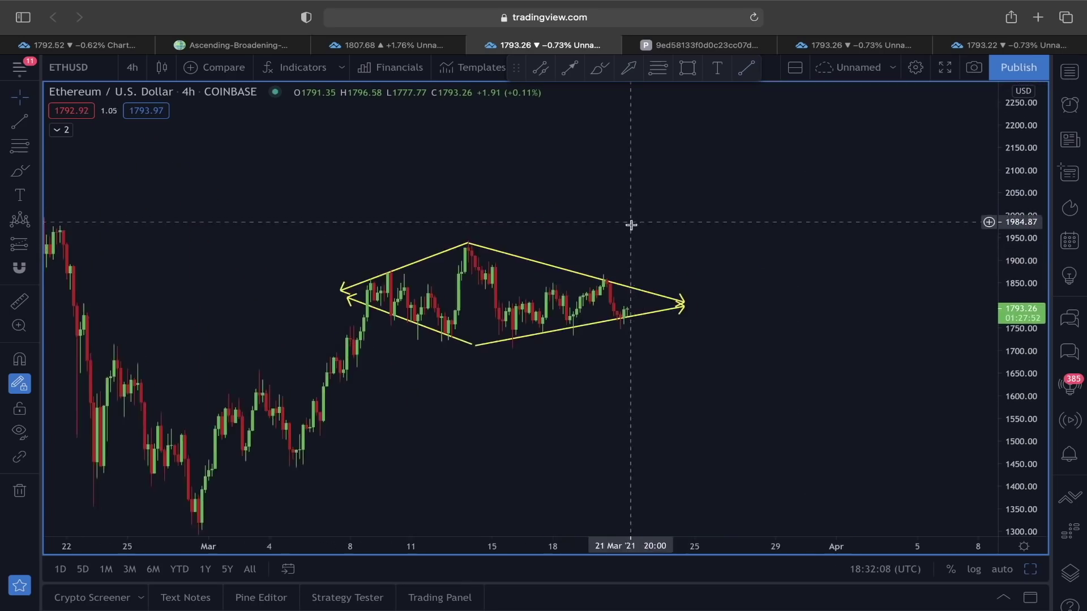
{"action": "left_click_drag", "start_coordinate": [773, 253], "coordinate": [750, 263]}
{"action": "left_click", "coordinate": [498, 311]}
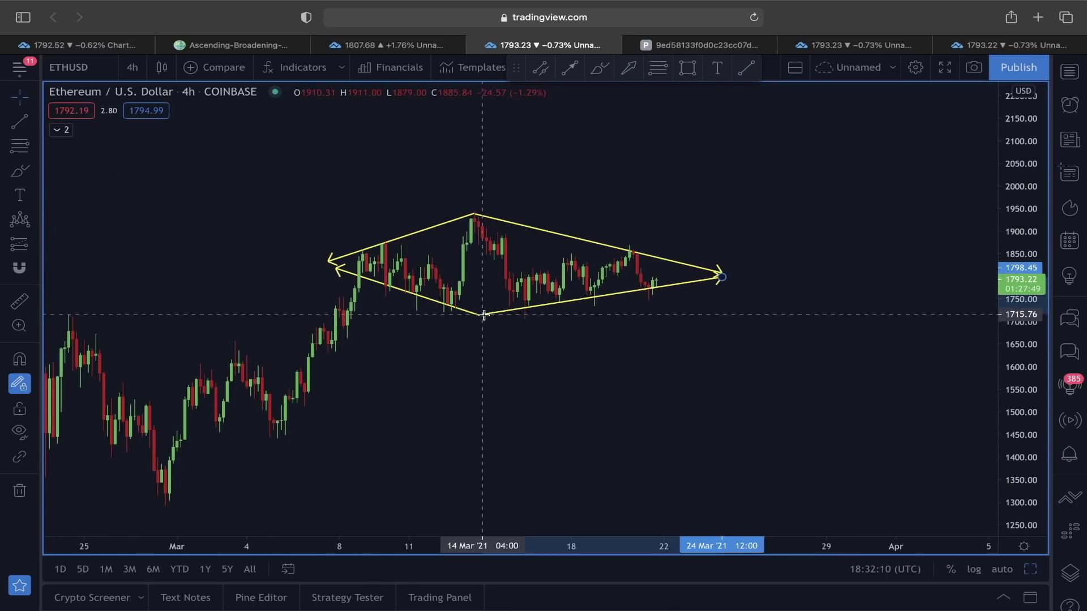
{"action": "mouse_move", "coordinate": [549, 336]}
{"action": "left_mouse_down"}
{"action": "mouse_move", "coordinate": [725, 339]}
{"action": "mouse_move", "coordinate": [652, 340]}
{"action": "left_mouse_up"}
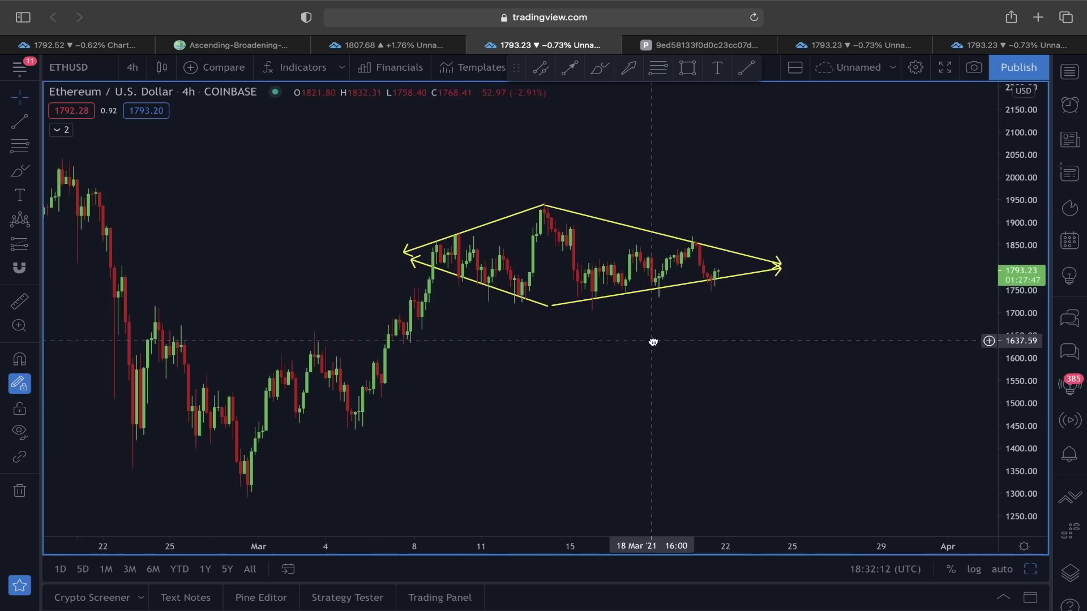
Step: Flip through the daily channel chart and Bitstamp wedge chart, then back to the 4h diamond chart
{"action": "left_click", "coordinate": [403, 45]}
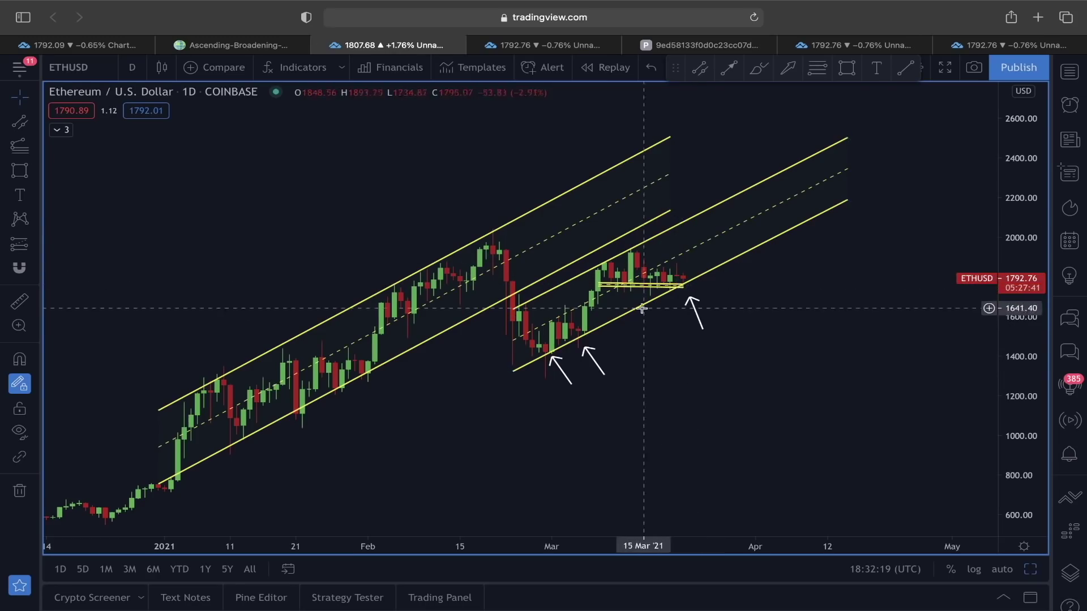
{"action": "left_click", "coordinate": [105, 49]}
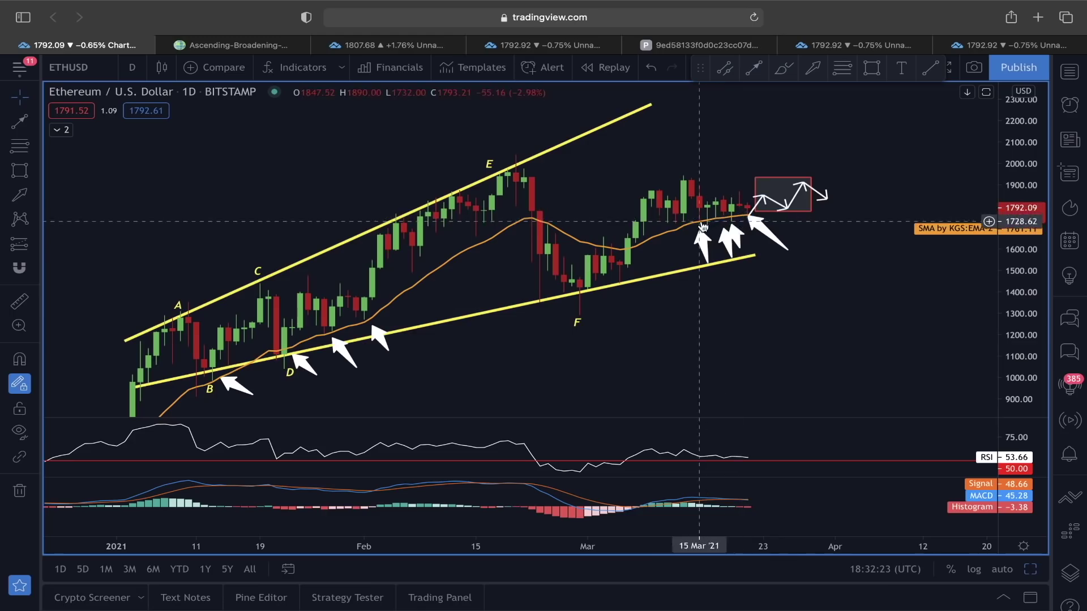
{"action": "left_click", "coordinate": [541, 51]}
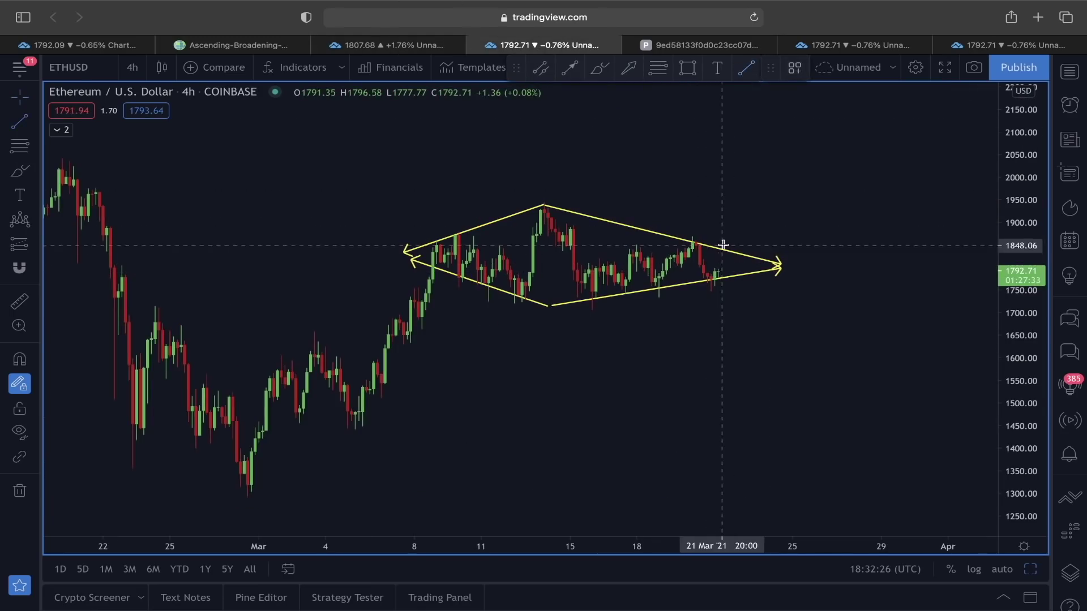
Step: Draw a projected path with an upward arrow toward 2030, then undo it
{"action": "left_click", "coordinate": [716, 276]}
{"action": "left_click", "coordinate": [741, 249]}
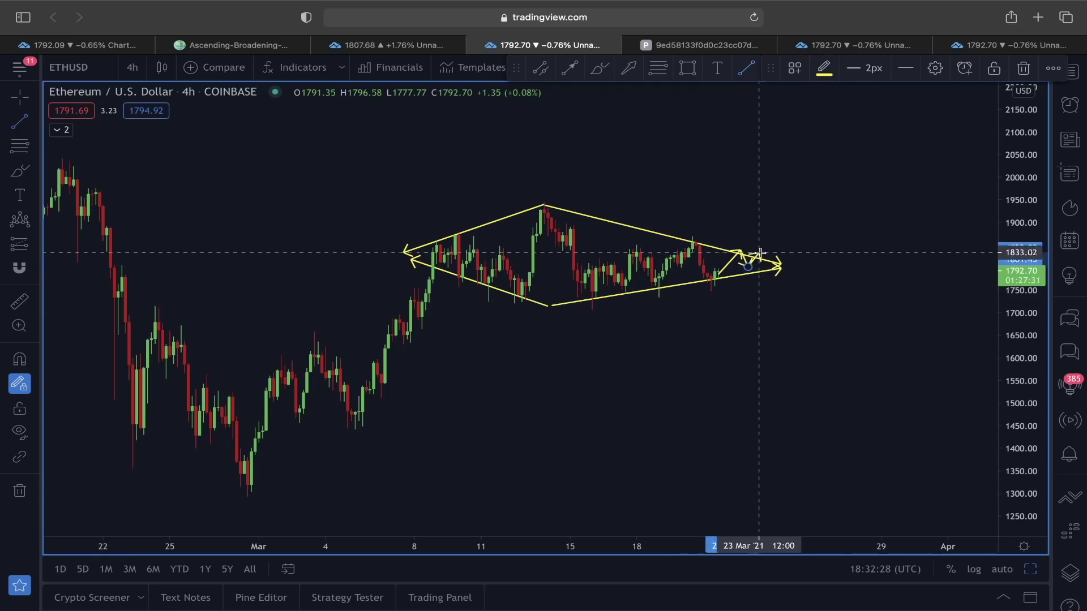
{"action": "left_click", "coordinate": [765, 256]}
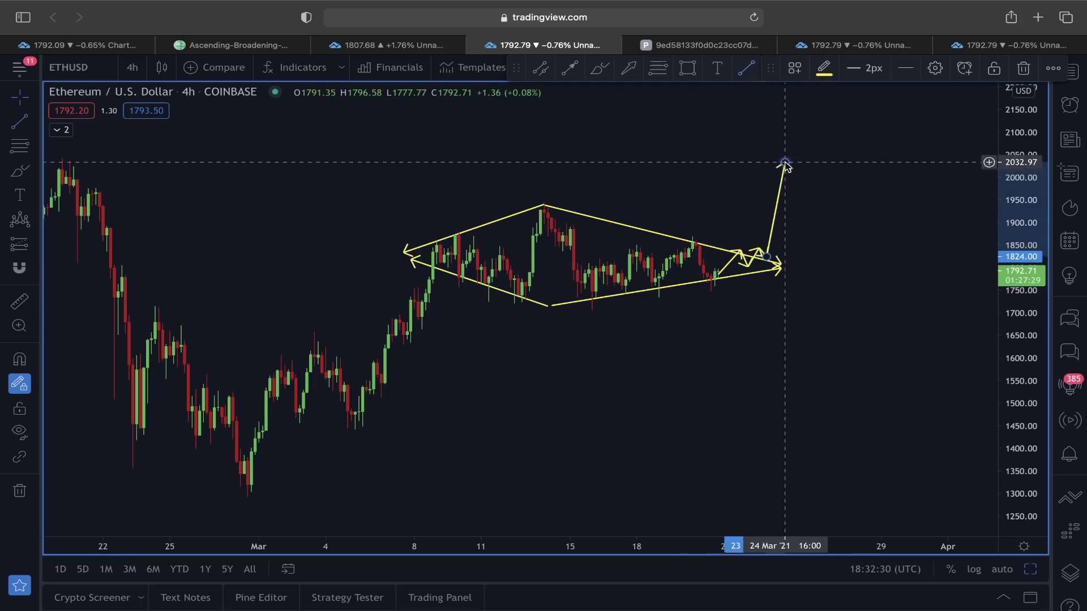
{"action": "left_click", "coordinate": [785, 163]}
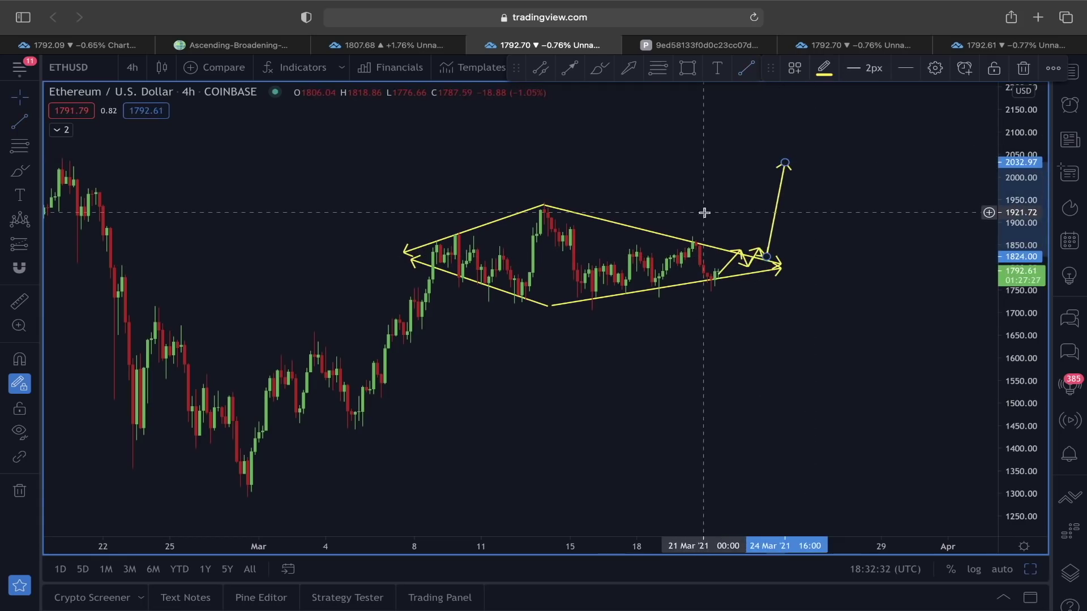
{"action": "key", "text": "super+z"}
{"action": "key", "text": "super+z"}
{"action": "key", "text": "super+z"}
{"action": "key", "text": "super+z"}
{"action": "key", "text": "super+z"}
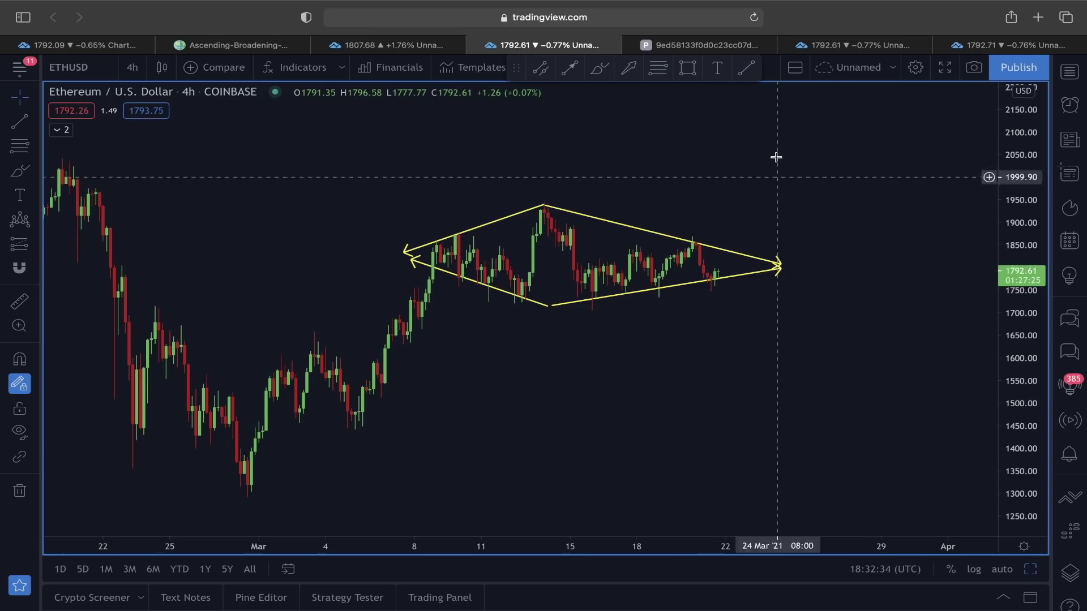
Step: Draw a line the diamond's height and move it below the lower edge, spanning about 1568–1790
{"action": "left_click", "coordinate": [746, 67]}
{"action": "left_click", "coordinate": [550, 305]}
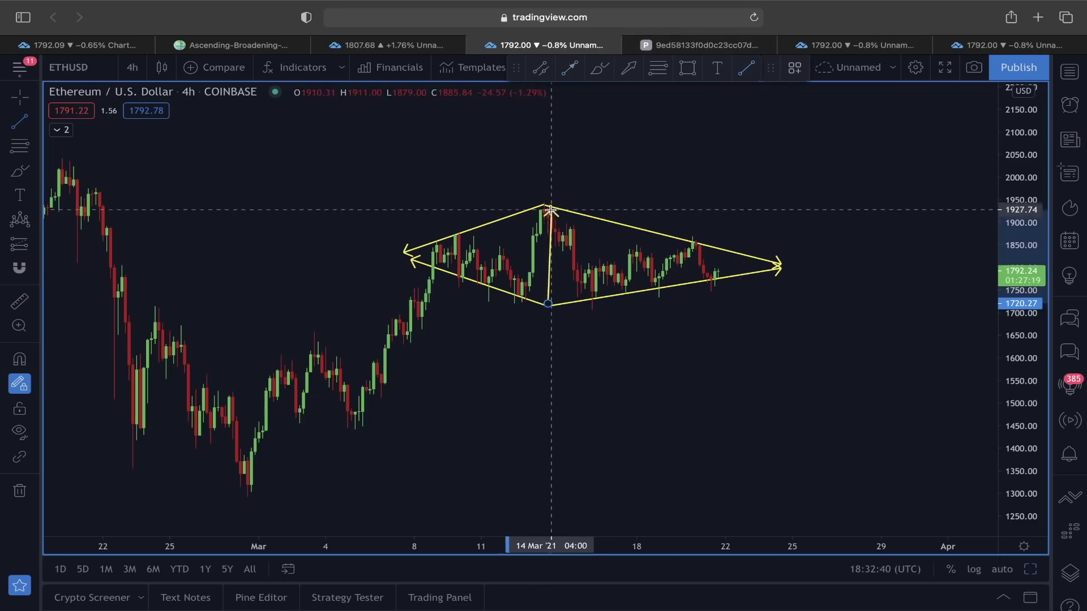
{"action": "left_click", "coordinate": [544, 207]}
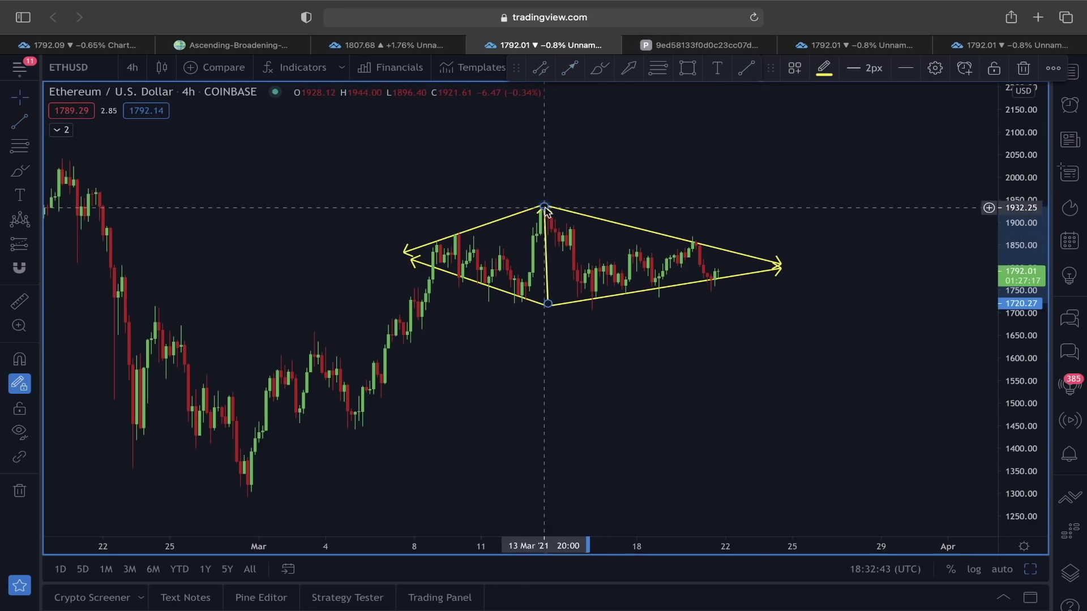
{"action": "left_click_drag", "start_coordinate": [544, 226], "coordinate": [751, 175]}
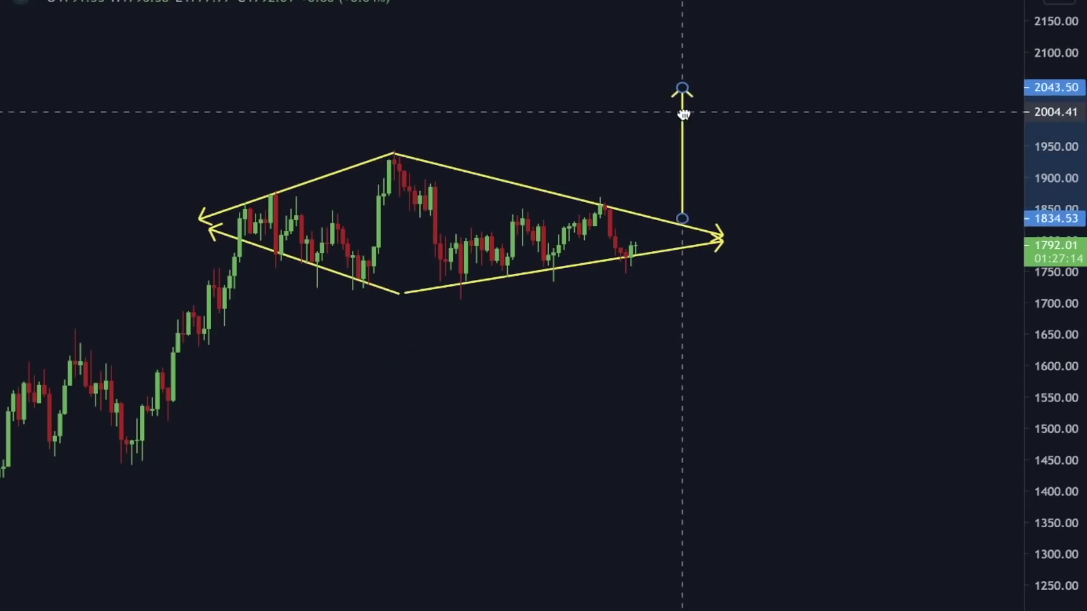
{"action": "left_click_drag", "start_coordinate": [684, 113], "coordinate": [672, 117]}
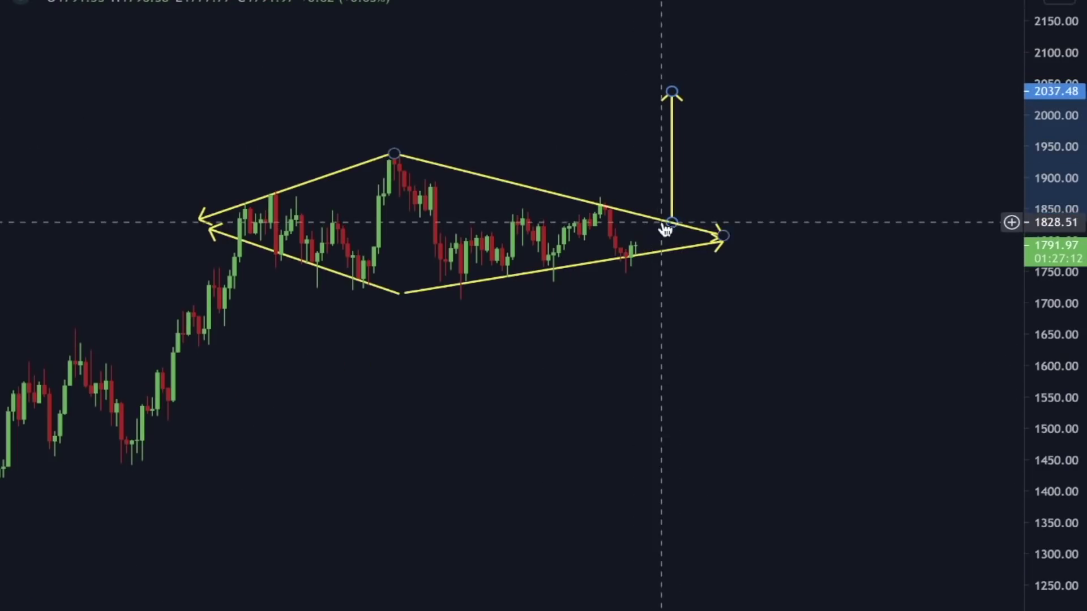
{"action": "left_click", "coordinate": [742, 86]}
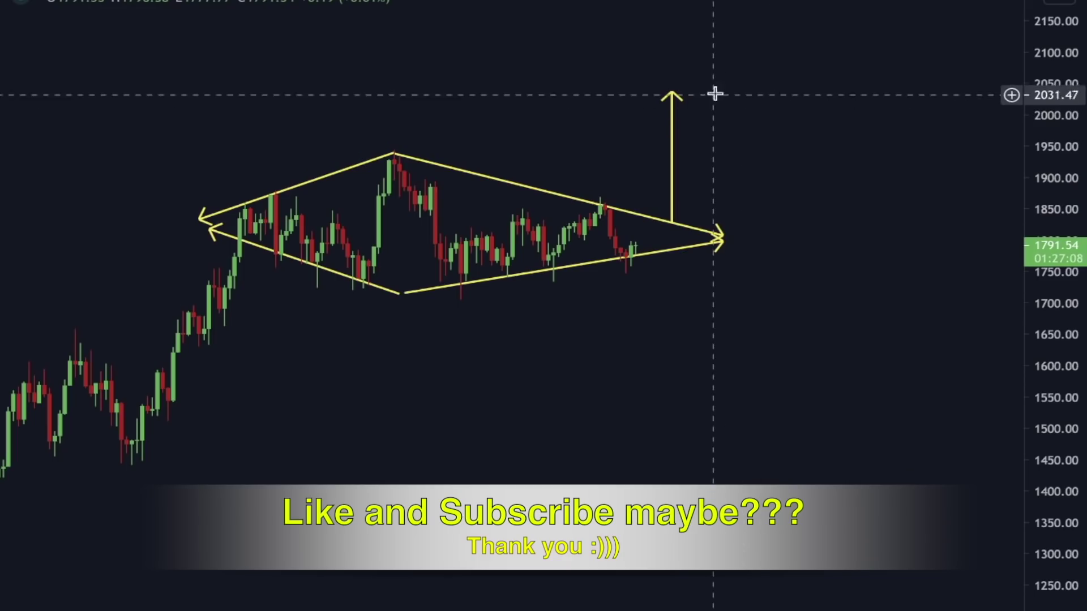
{"action": "left_click_drag", "start_coordinate": [676, 122], "coordinate": [665, 277]}
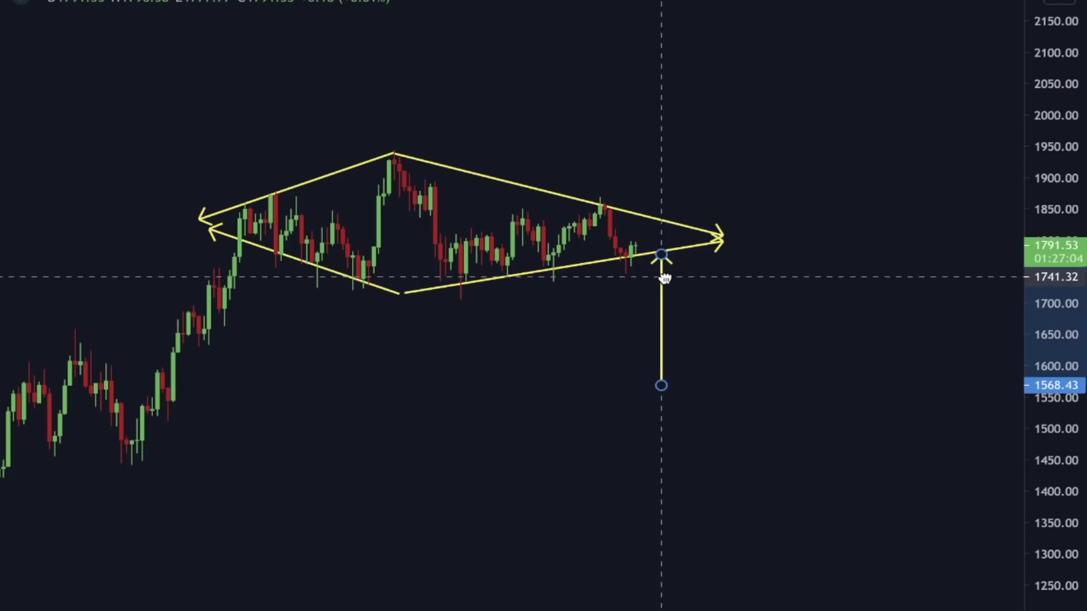
{"action": "left_click", "coordinate": [733, 383]}
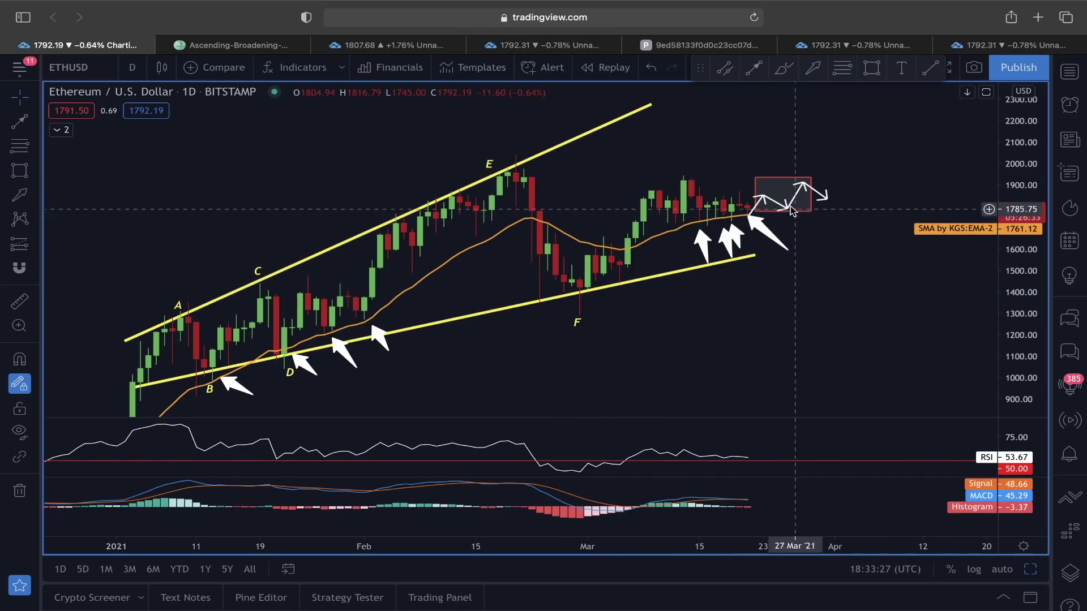
Step: Return to the 4h diamond chart and move the height arrow up to the diamond's lower edge
{"action": "left_click", "coordinate": [374, 45]}
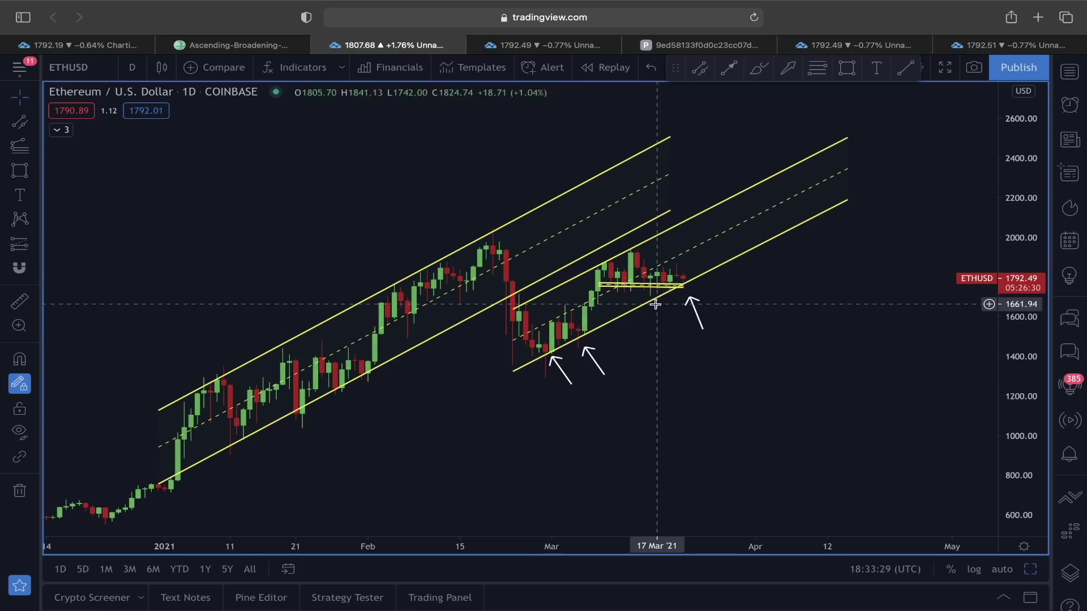
{"action": "left_click", "coordinate": [544, 45]}
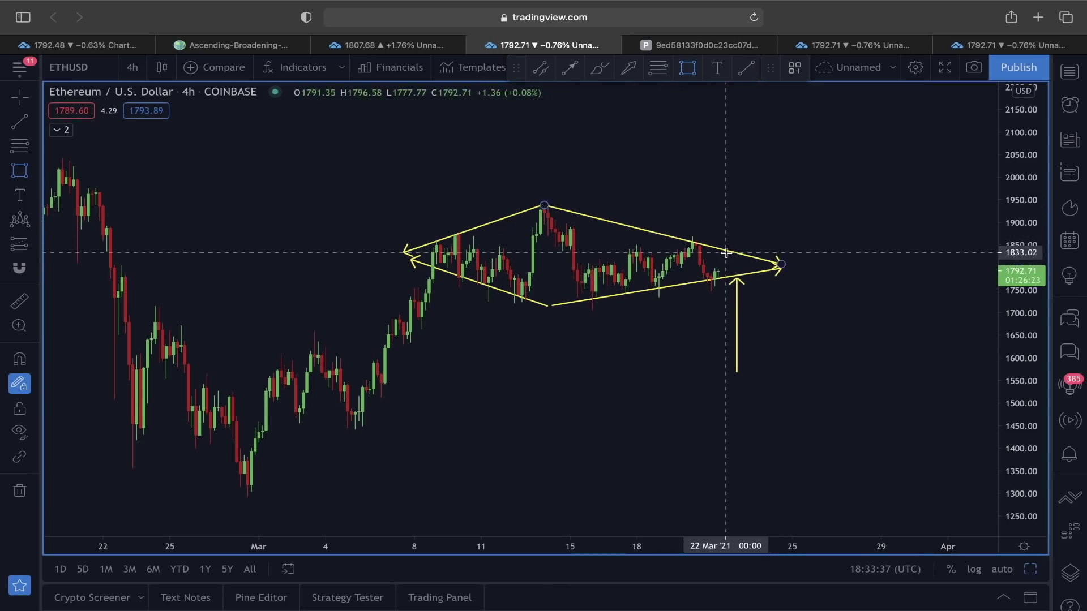
{"action": "mouse_move", "coordinate": [734, 322]}
{"action": "left_mouse_down"}
{"action": "mouse_move", "coordinate": [773, 186]}
{"action": "mouse_move", "coordinate": [789, 207]}
{"action": "left_mouse_up"}
{"action": "left_click", "coordinate": [789, 207]}
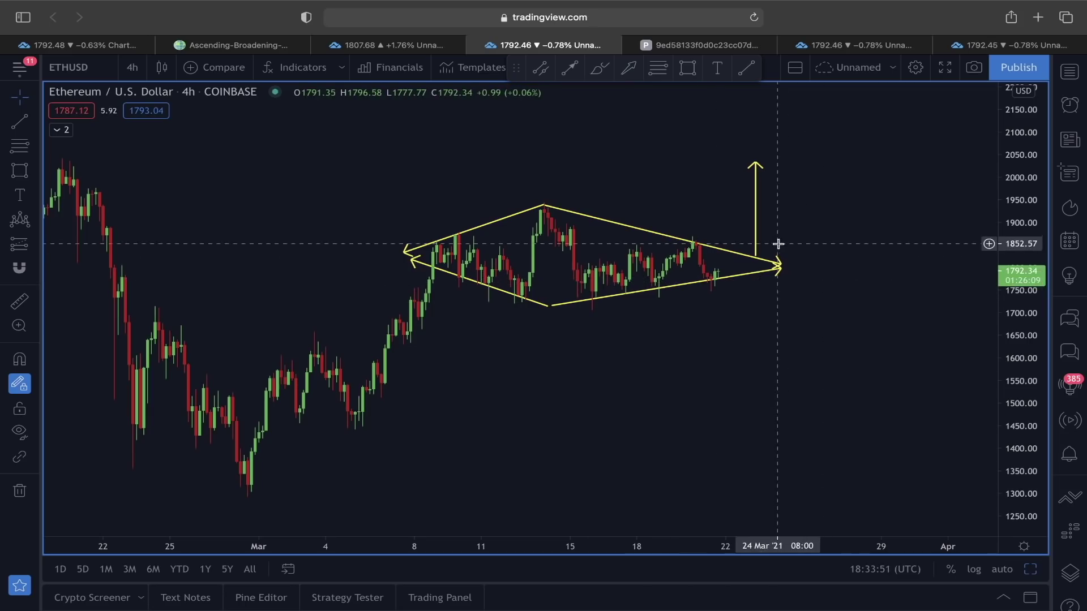
Step: Sketch trial curves from the diamond, then undo the projected arrow and curve drawings
{"action": "left_click", "coordinate": [600, 68]}
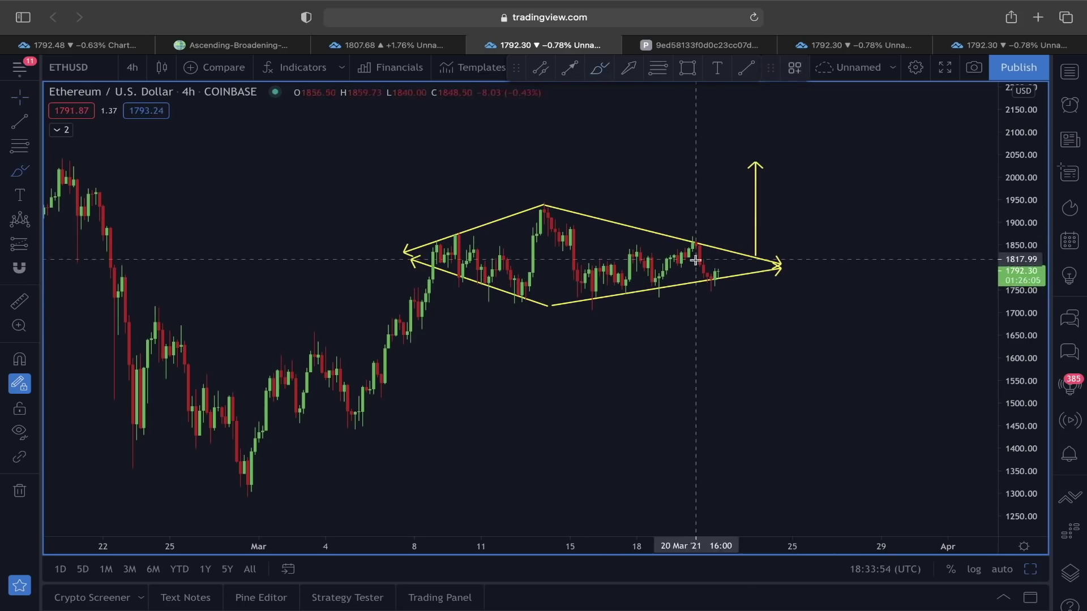
{"action": "mouse_move", "coordinate": [716, 273]}
{"action": "left_mouse_down"}
{"action": "mouse_move", "coordinate": [747, 279]}
{"action": "mouse_move", "coordinate": [771, 388]}
{"action": "mouse_move", "coordinate": [832, 397]}
{"action": "left_mouse_up"}
{"action": "mouse_move", "coordinate": [708, 275]}
{"action": "left_mouse_down"}
{"action": "mouse_move", "coordinate": [735, 238]}
{"action": "mouse_move", "coordinate": [762, 238]}
{"action": "mouse_move", "coordinate": [774, 146]}
{"action": "left_mouse_up"}
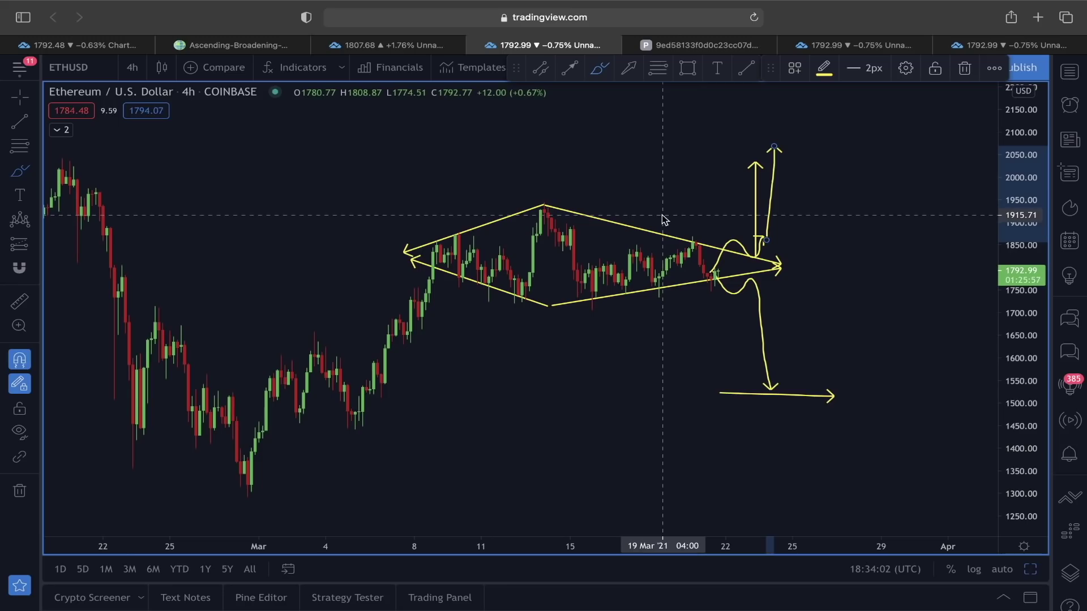
{"action": "key", "text": "super+z"}
{"action": "key", "text": "super+z"}
{"action": "key", "text": "super+z"}
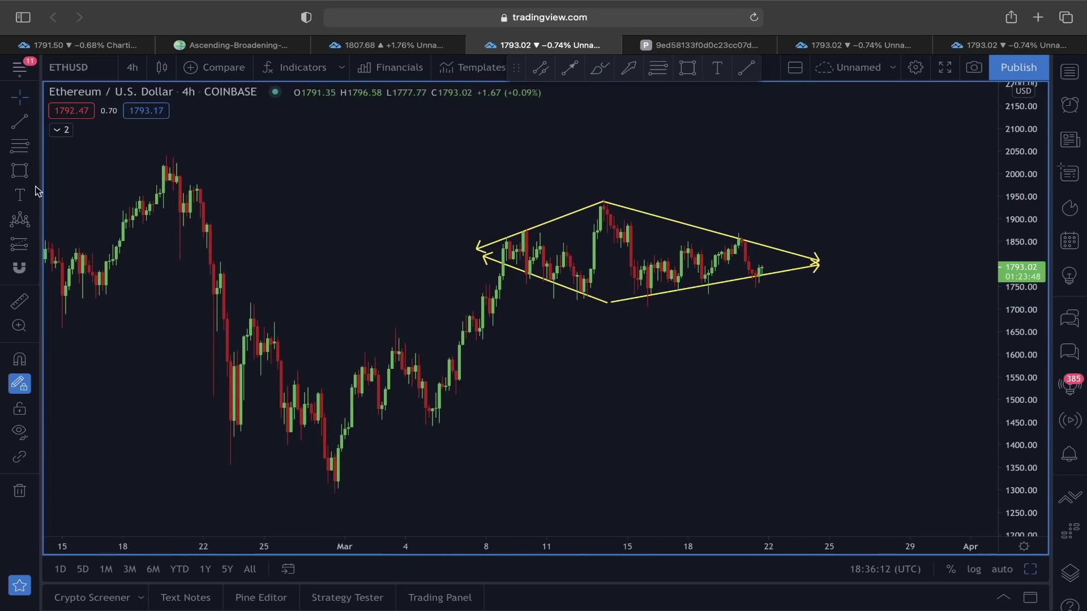
{"action": "left_click", "coordinate": [19, 170]}
Step: Draw a Fibonacci retracement from the 2041.99 high down to 1296.32
{"action": "mouse_move", "coordinate": [298, 129]}
{"action": "left_mouse_down"}
{"action": "mouse_move", "coordinate": [769, 429]}
{"action": "mouse_move", "coordinate": [906, 500]}
{"action": "left_mouse_up"}
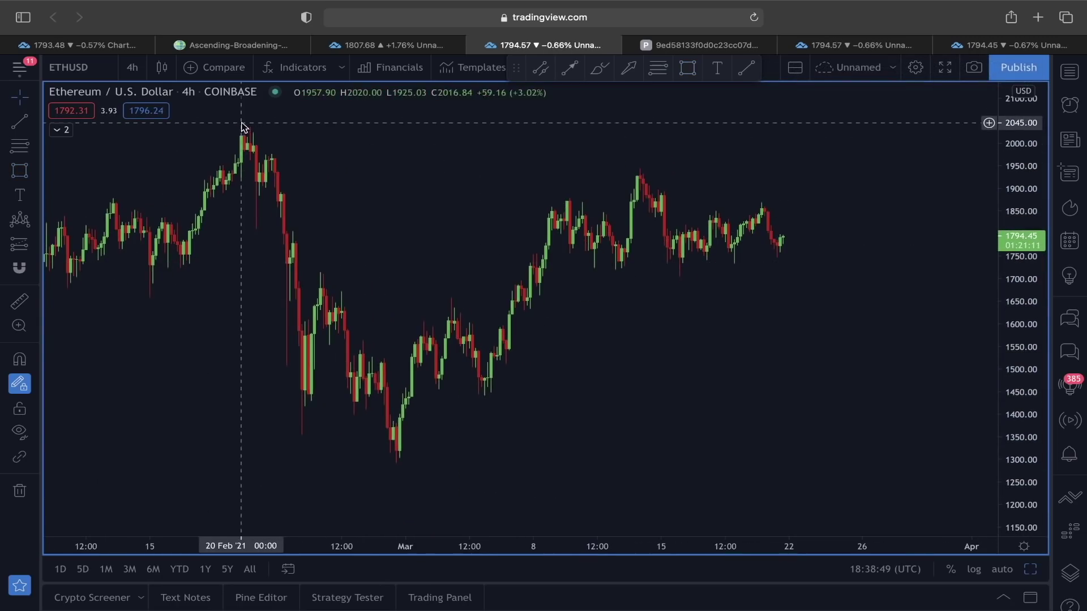
{"action": "left_click", "coordinate": [242, 123]}
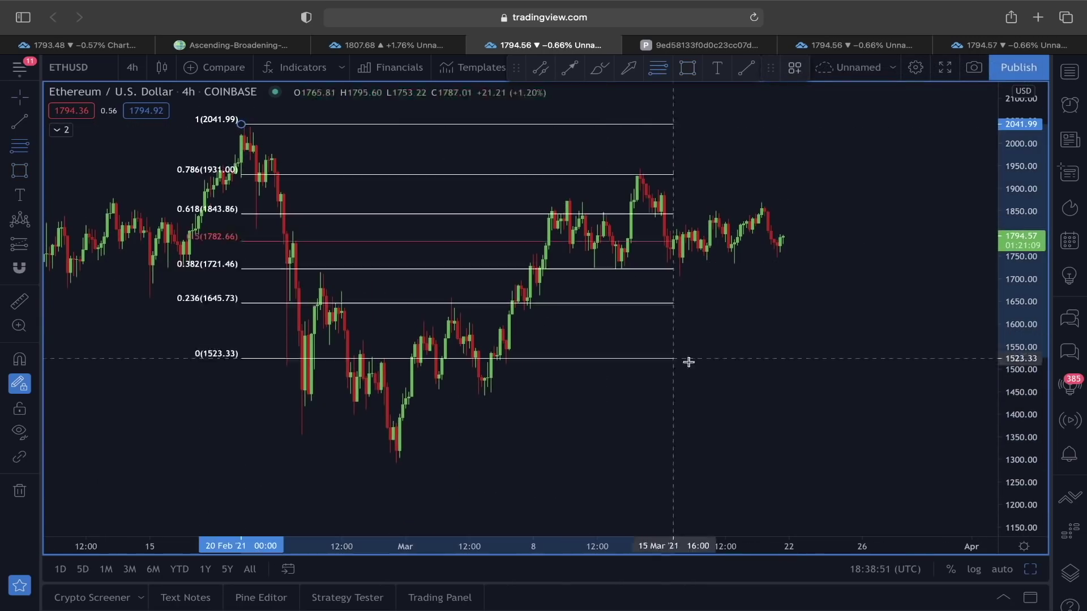
{"action": "left_click", "coordinate": [950, 461]}
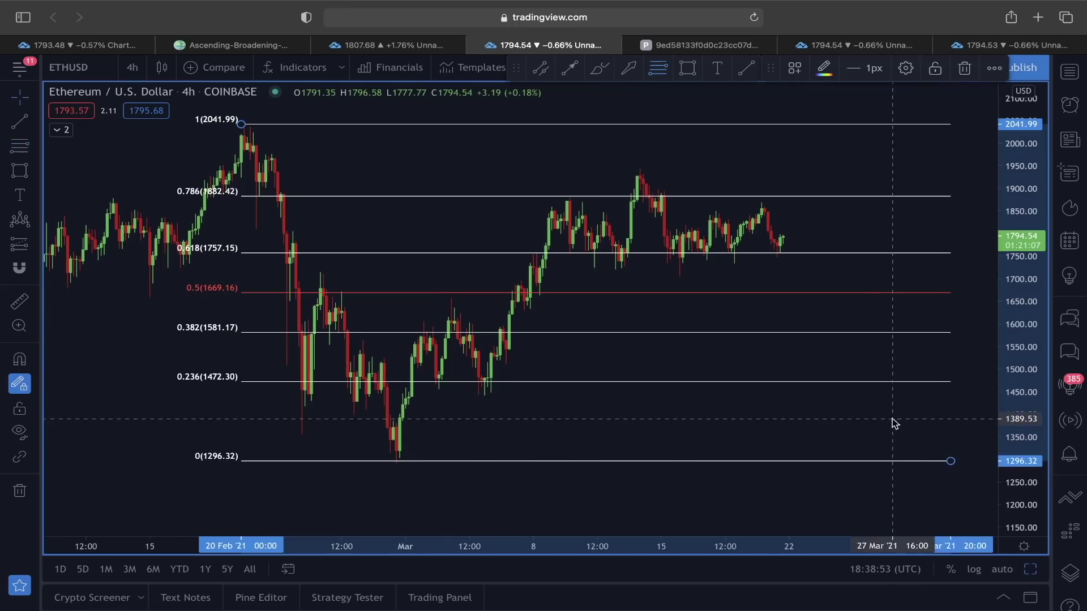
{"action": "left_click_drag", "start_coordinate": [871, 416], "coordinate": [892, 441]}
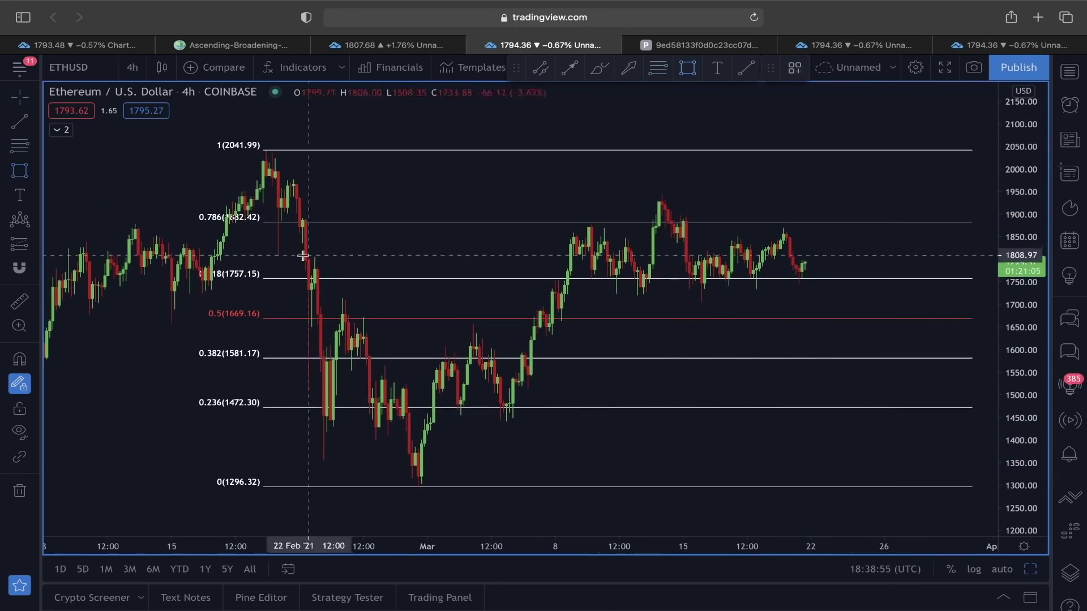
Step: Add red boxes around the 0.786 and 0.618 labels and zones along both levels
{"action": "left_click_drag", "start_coordinate": [187, 213], "coordinate": [269, 223]}
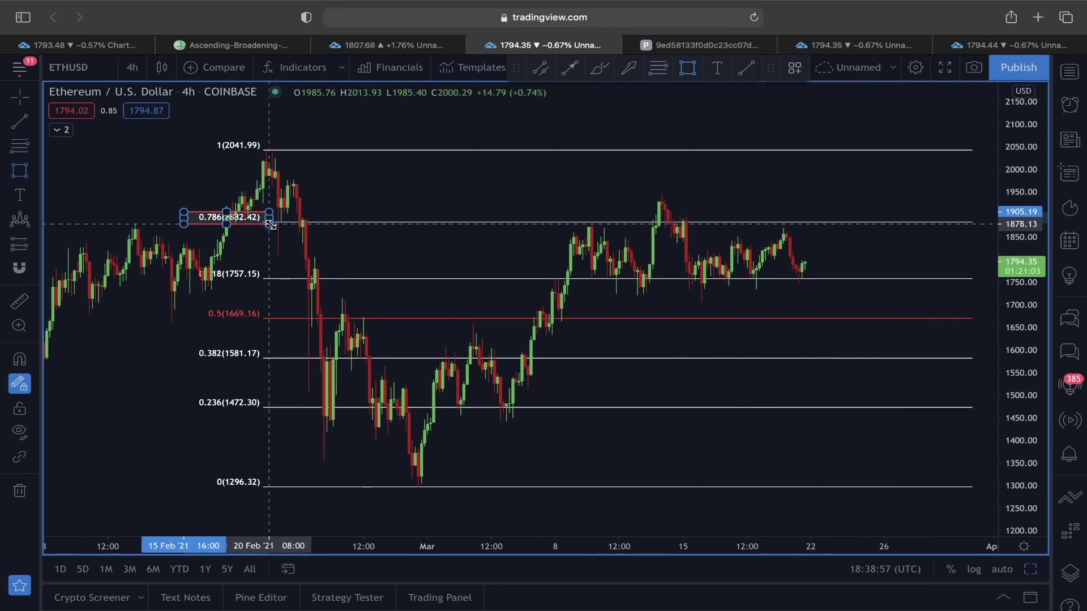
{"action": "left_click_drag", "start_coordinate": [552, 220], "coordinate": [860, 229]}
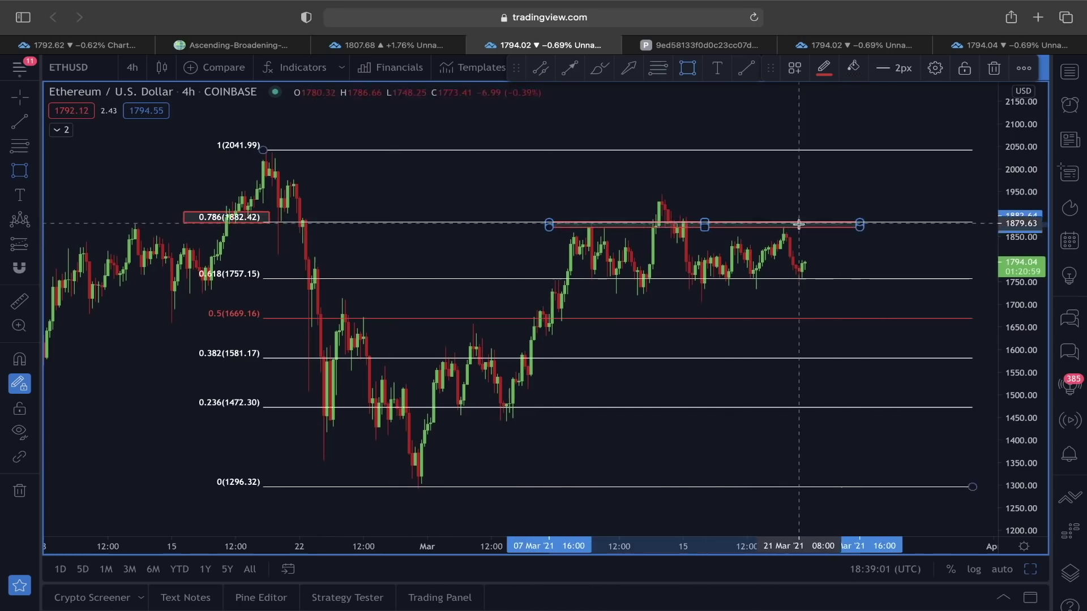
{"action": "left_click_drag", "start_coordinate": [190, 265], "coordinate": [269, 285]}
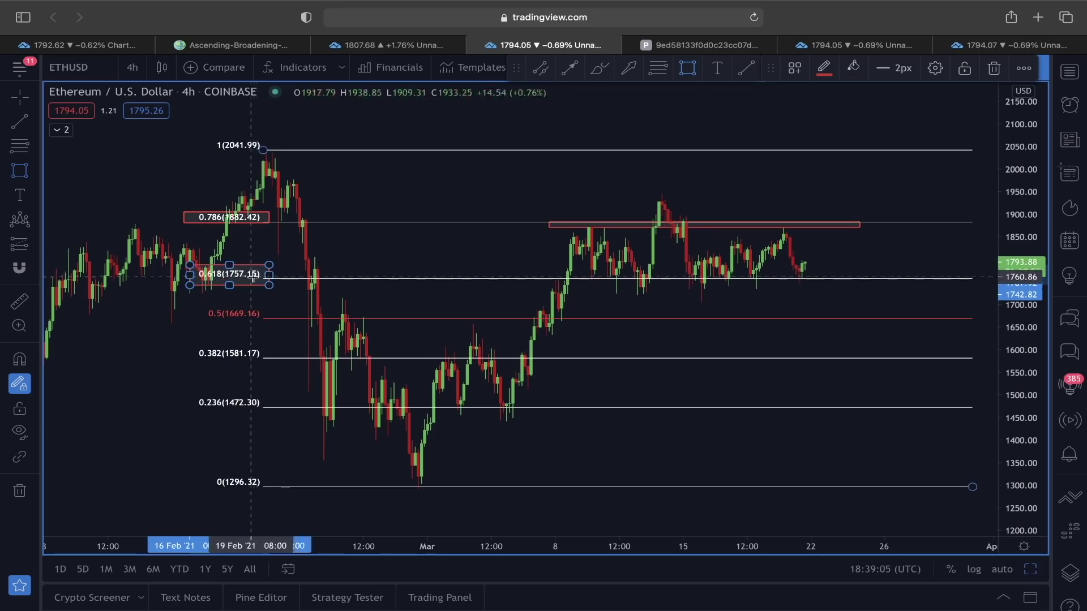
{"action": "left_click_drag", "start_coordinate": [539, 272], "coordinate": [923, 281]}
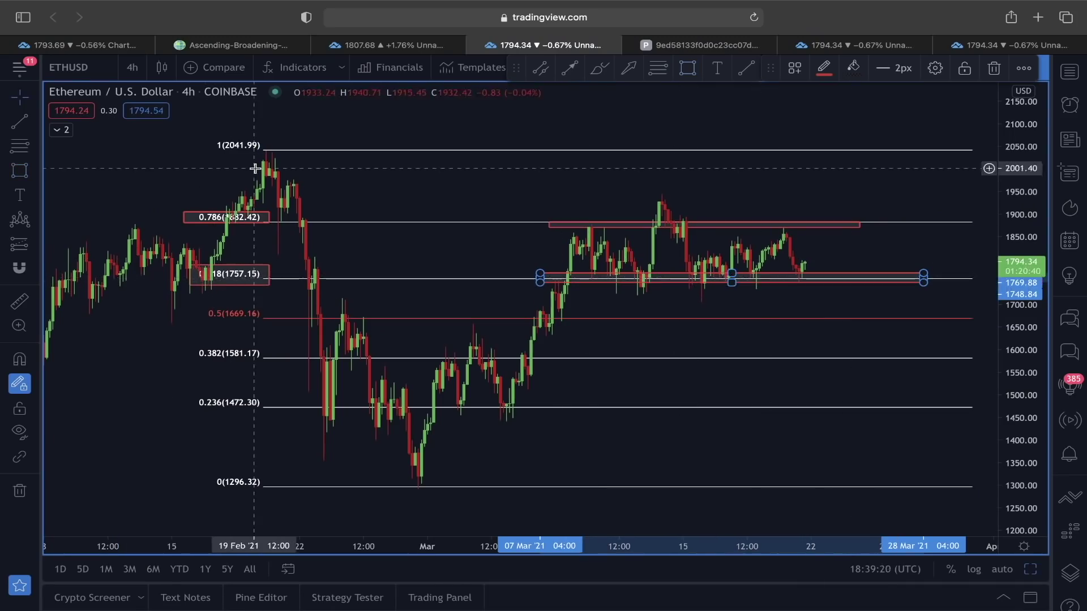
Step: Shift the retracement's top anchor left, widen the 0.618 label box, and show the daily wedge chart
{"action": "left_click_drag", "start_coordinate": [262, 150], "coordinate": [191, 153]}
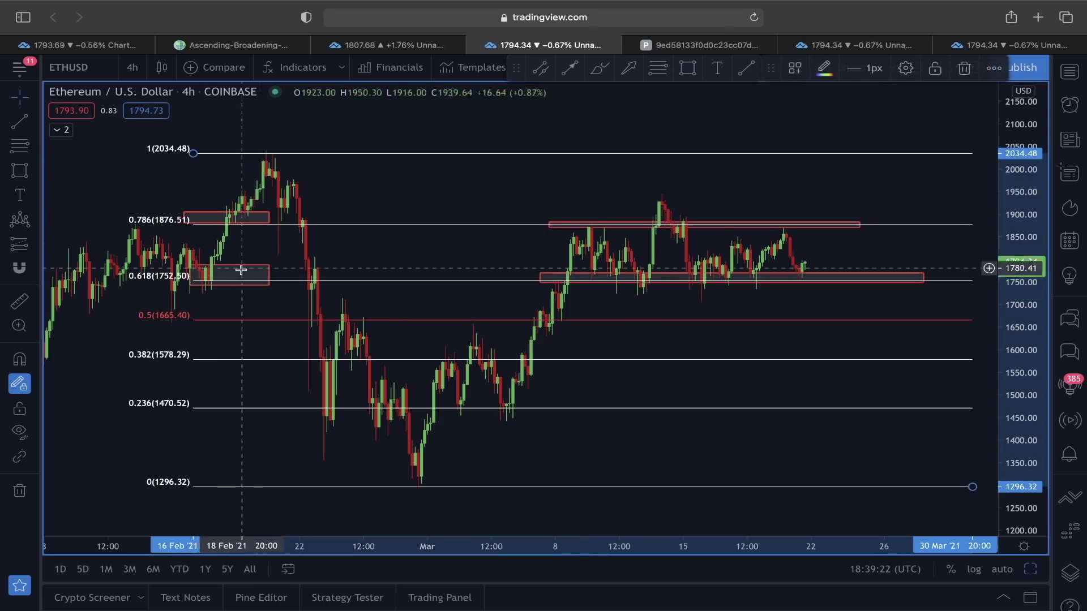
{"action": "left_click_drag", "start_coordinate": [190, 265], "coordinate": [114, 270]}
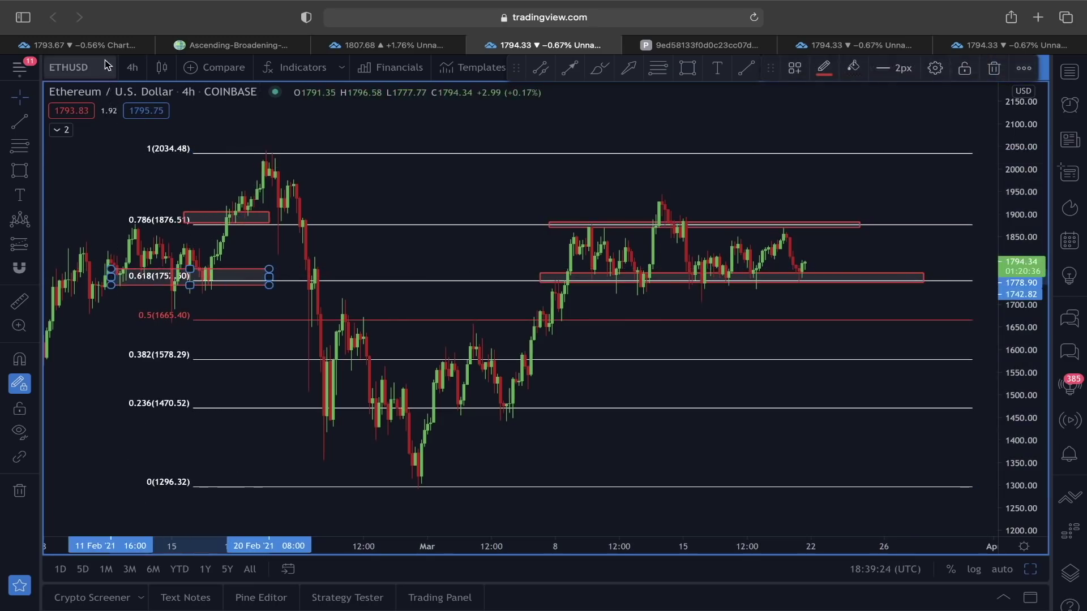
{"action": "left_click", "coordinate": [79, 45]}
{"action": "left_click", "coordinate": [809, 189]}
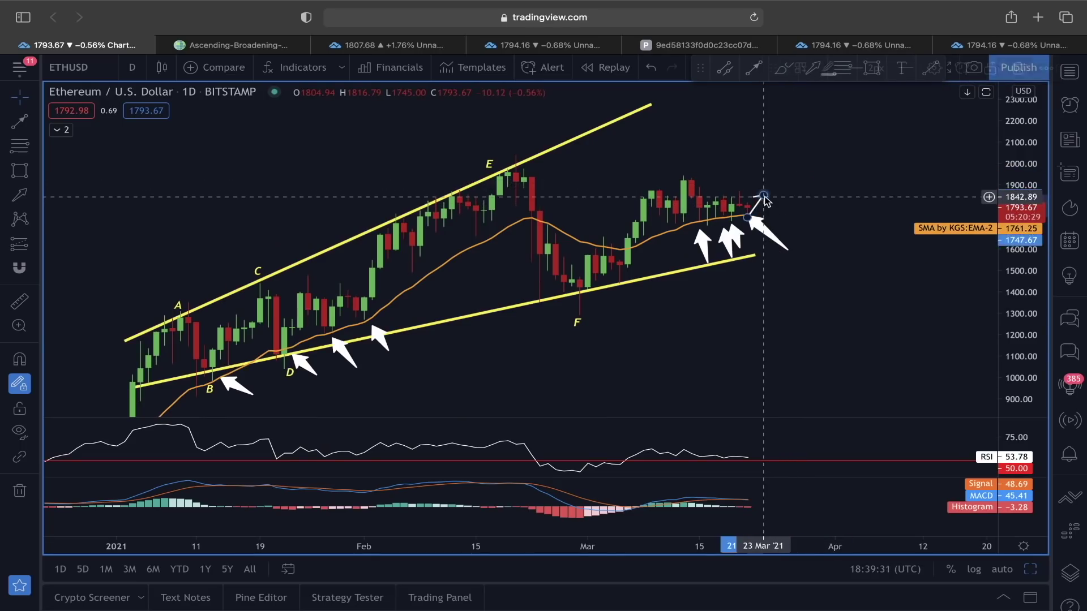
Step: Delete the old white arrows and draw a Fibonacci retracement from 2049.19 to 1293.79
{"action": "key", "text": "Escape"}
{"action": "left_click", "coordinate": [701, 243]}
{"action": "key", "text": "Delete"}
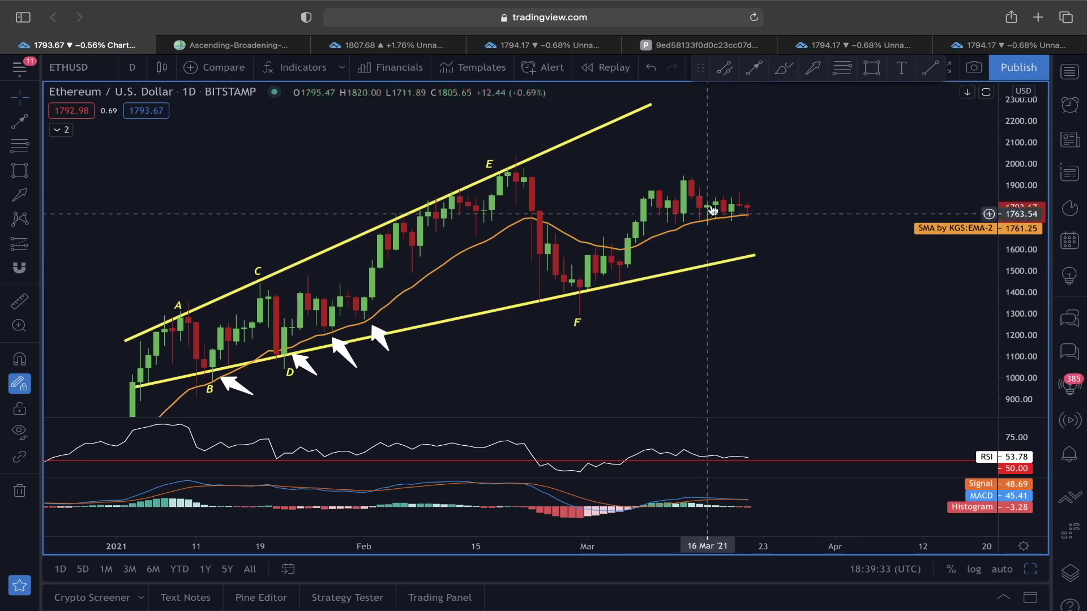
{"action": "left_click", "coordinate": [512, 153]}
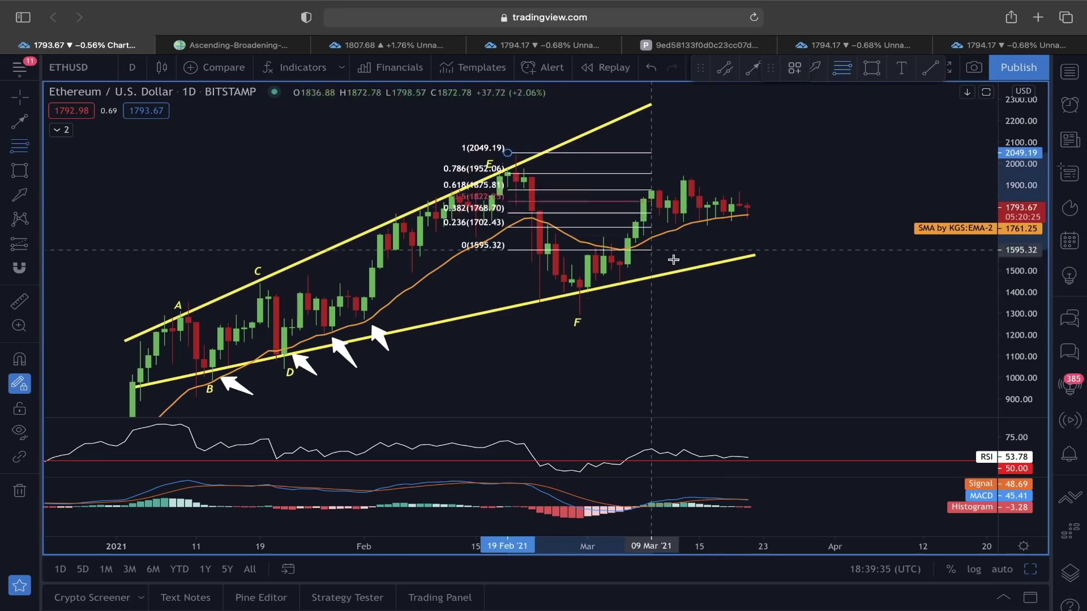
{"action": "left_click", "coordinate": [914, 313]}
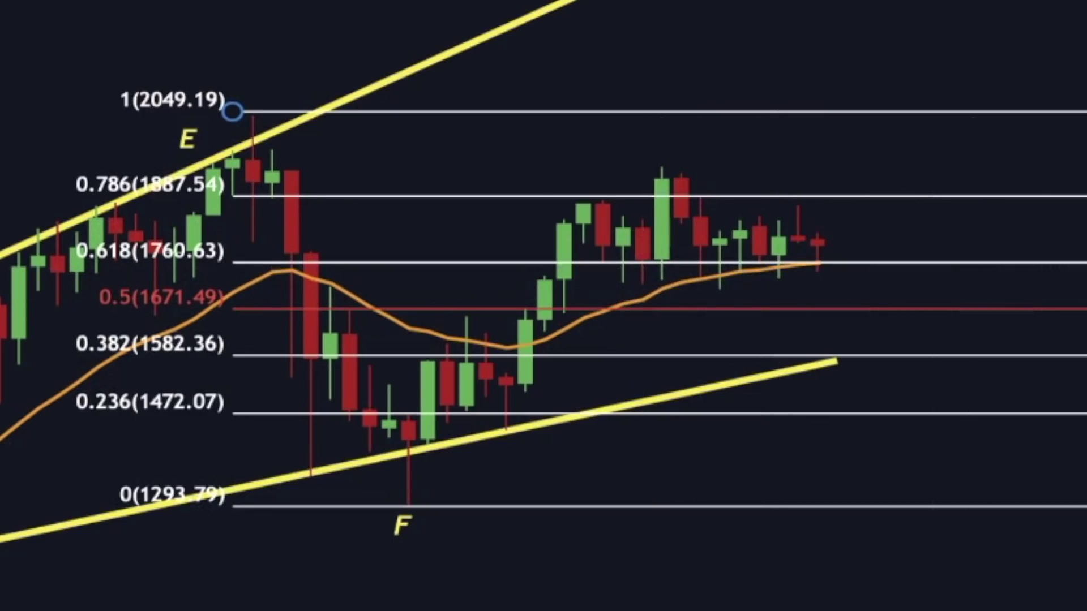
Step: Add up-arrows beneath the recent candles along the 0.618 level
{"action": "left_click_drag", "start_coordinate": [817, 342], "coordinate": [817, 268]}
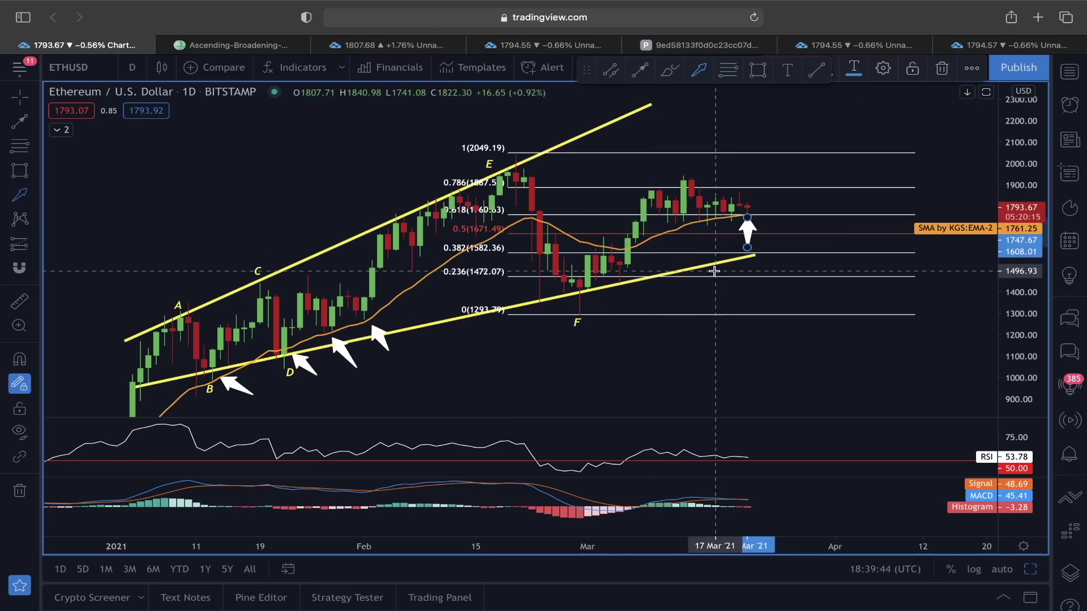
{"action": "left_click_drag", "start_coordinate": [714, 272], "coordinate": [724, 217]}
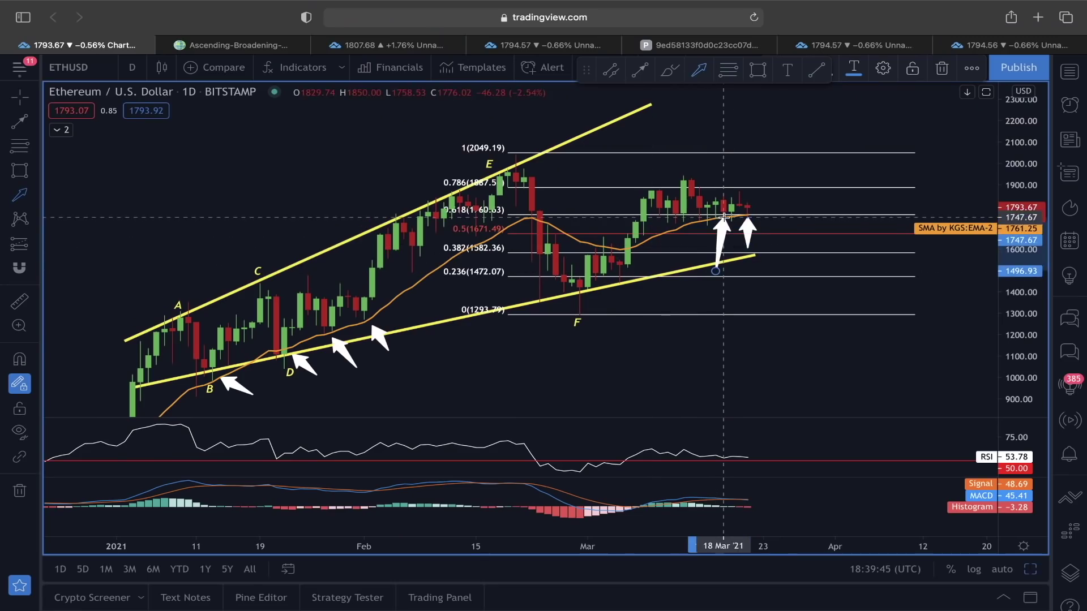
{"action": "mouse_move", "coordinate": [692, 255]}
{"action": "left_mouse_down"}
{"action": "mouse_move", "coordinate": [700, 222]}
{"action": "mouse_move", "coordinate": [651, 215]}
{"action": "left_mouse_up"}
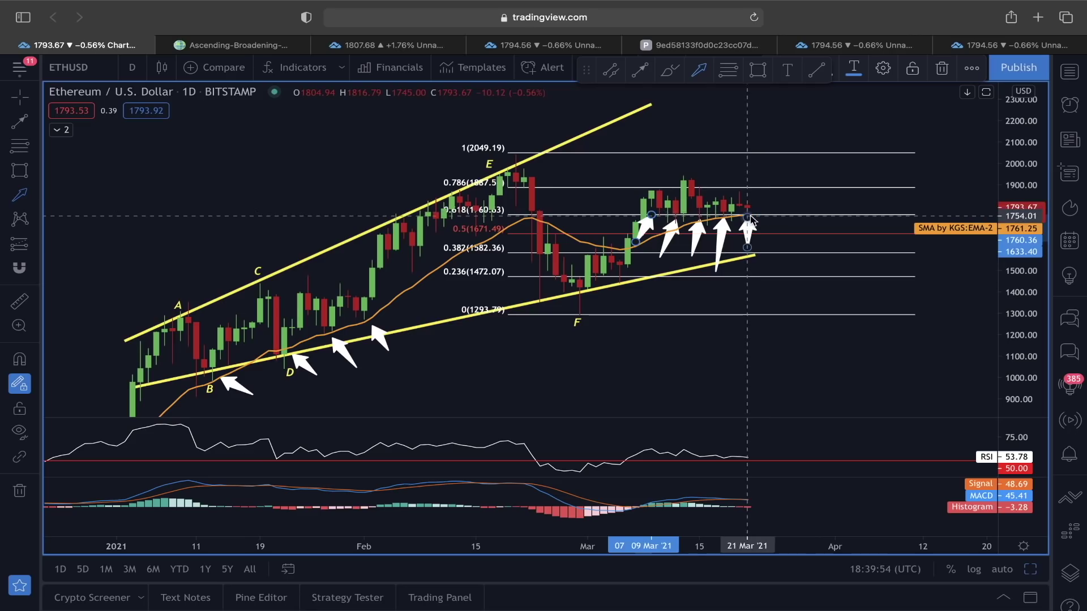
{"action": "key", "text": "super+4"}
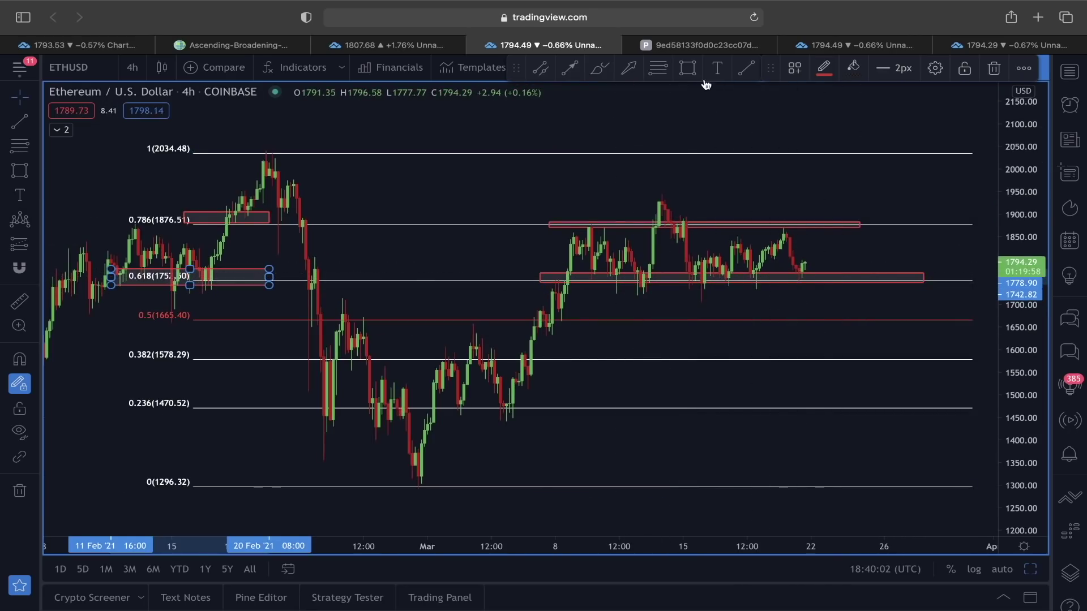
{"action": "key", "text": "ctrl+shift+Tab"}
{"action": "key", "text": "ctrl+shift+Tab"}
{"action": "key", "text": "ctrl+shift+Tab"}
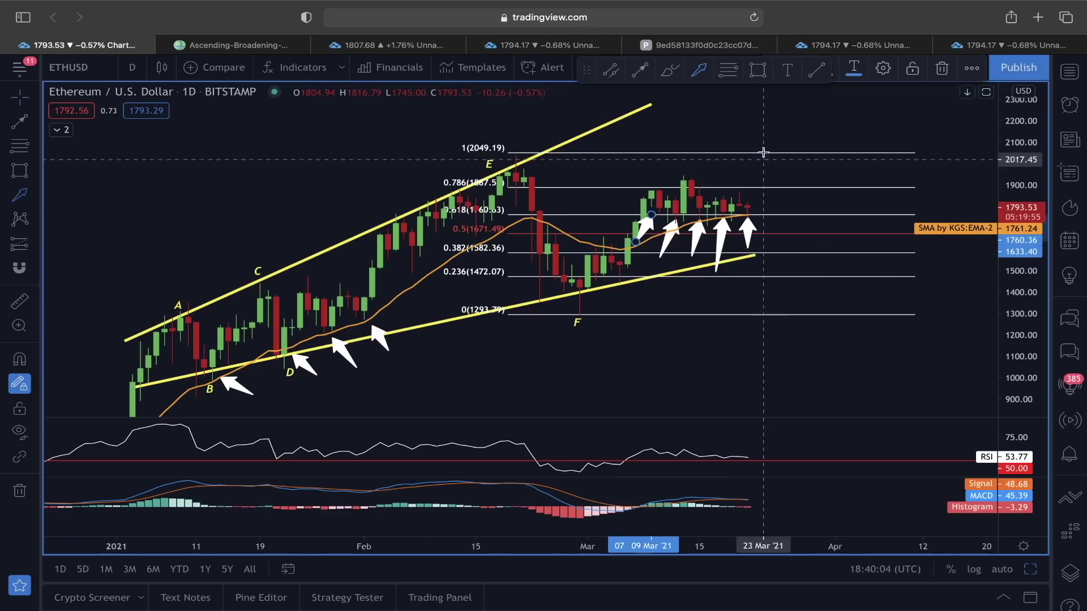
Step: Sketch a yellow freehand projected price path after the last candles rising toward 2200
{"action": "left_click", "coordinate": [668, 74]}
{"action": "left_click_drag", "start_coordinate": [750, 220], "coordinate": [888, 222]}
{"action": "left_click_drag", "start_coordinate": [916, 184], "coordinate": [962, 123]}
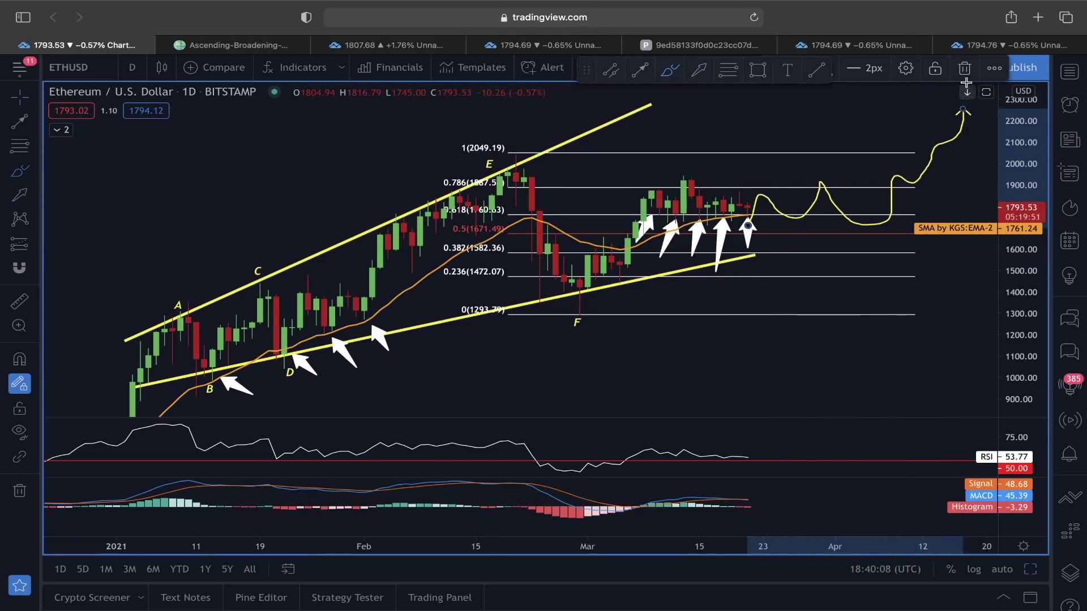
{"action": "key", "text": "super+4"}
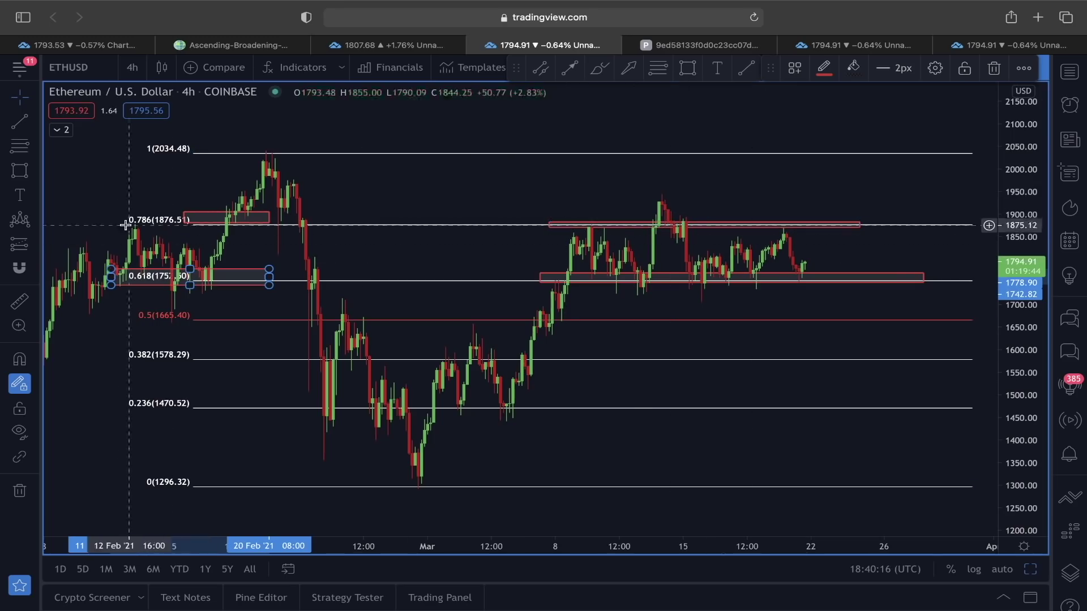
Step: Stretch the 0.786 box left and draw a yellow wavy path through the red zones, breaking upward past 2100
{"action": "left_click_drag", "start_coordinate": [184, 217], "coordinate": [111, 218]}
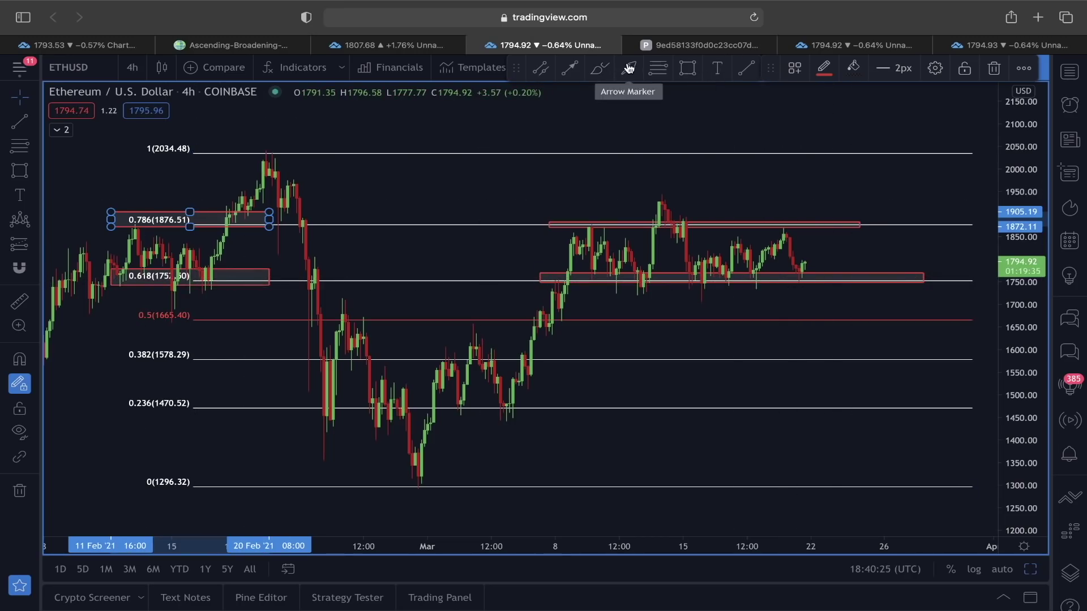
{"action": "left_click", "coordinate": [599, 68]}
{"action": "left_click", "coordinate": [556, 280]}
{"action": "mouse_move", "coordinate": [592, 238]}
{"action": "left_mouse_down"}
{"action": "mouse_move", "coordinate": [742, 243]}
{"action": "mouse_move", "coordinate": [809, 227]}
{"action": "mouse_move", "coordinate": [855, 273]}
{"action": "mouse_move", "coordinate": [951, 224]}
{"action": "mouse_move", "coordinate": [989, 124]}
{"action": "left_mouse_up"}
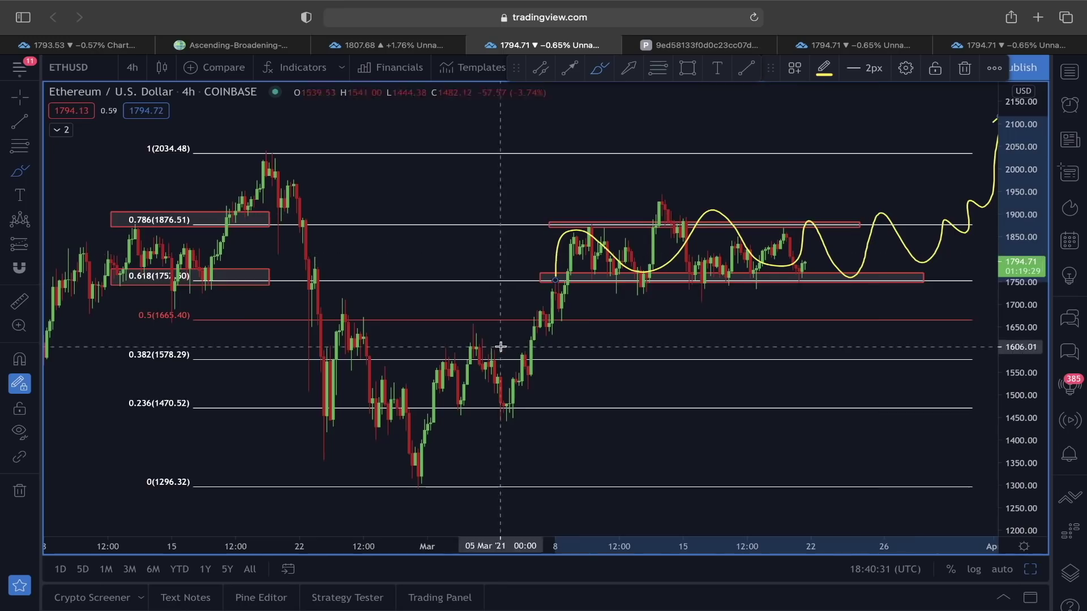
{"action": "scroll", "coordinate": [583, 354], "scroll_direction": "down", "scroll_amount": 2}
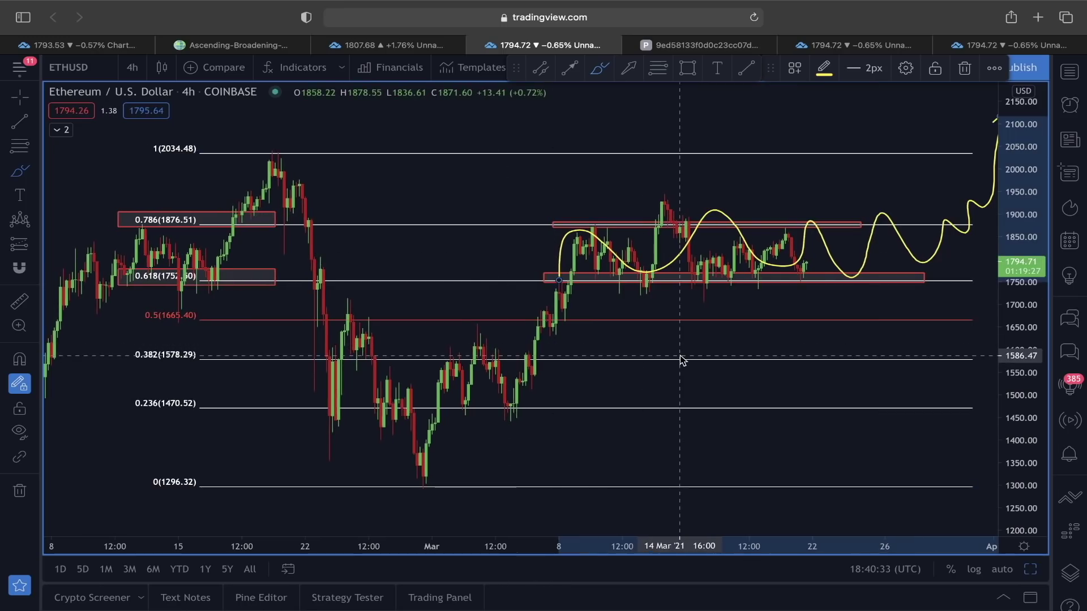